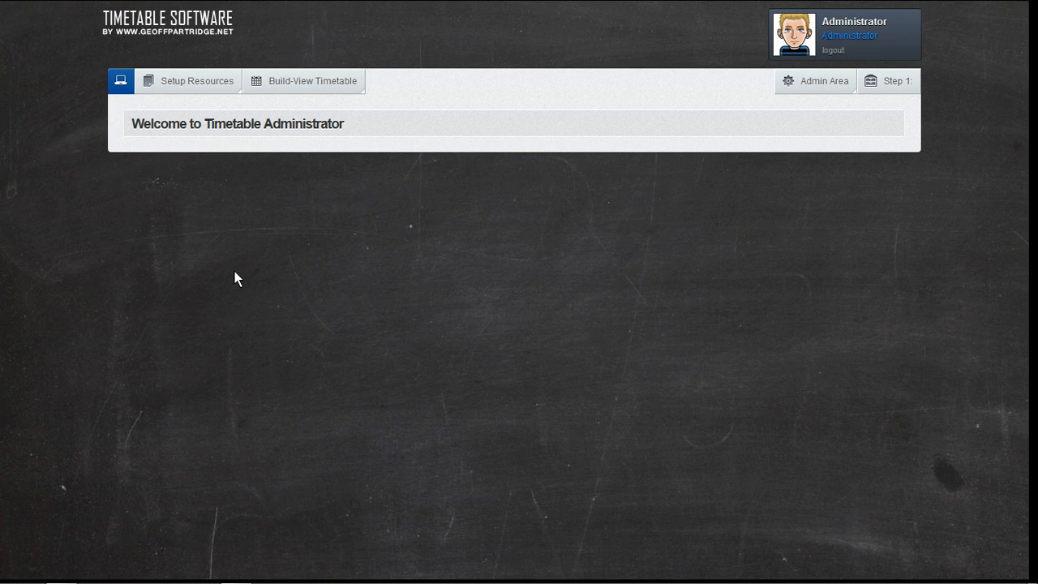
Set the timetable database to Term 1 2015
{"action": "mouse_move", "coordinate": [206, 86]}
{"action": "mouse_move", "coordinate": [809, 89]}
{"action": "left_click", "coordinate": [891, 80]}
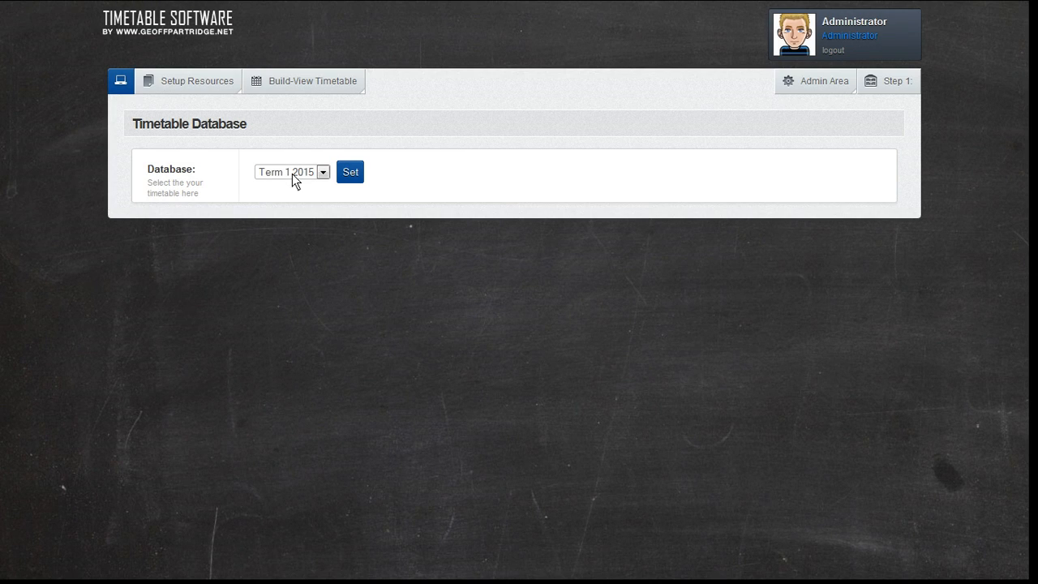
{"action": "left_click", "coordinate": [317, 173]}
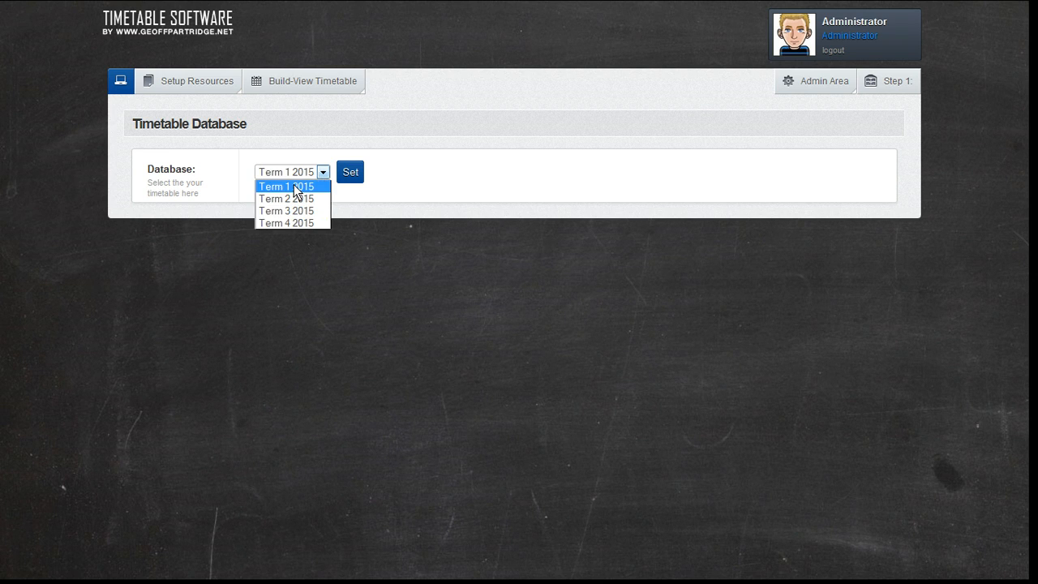
{"action": "left_click", "coordinate": [307, 184]}
{"action": "left_click", "coordinate": [347, 178]}
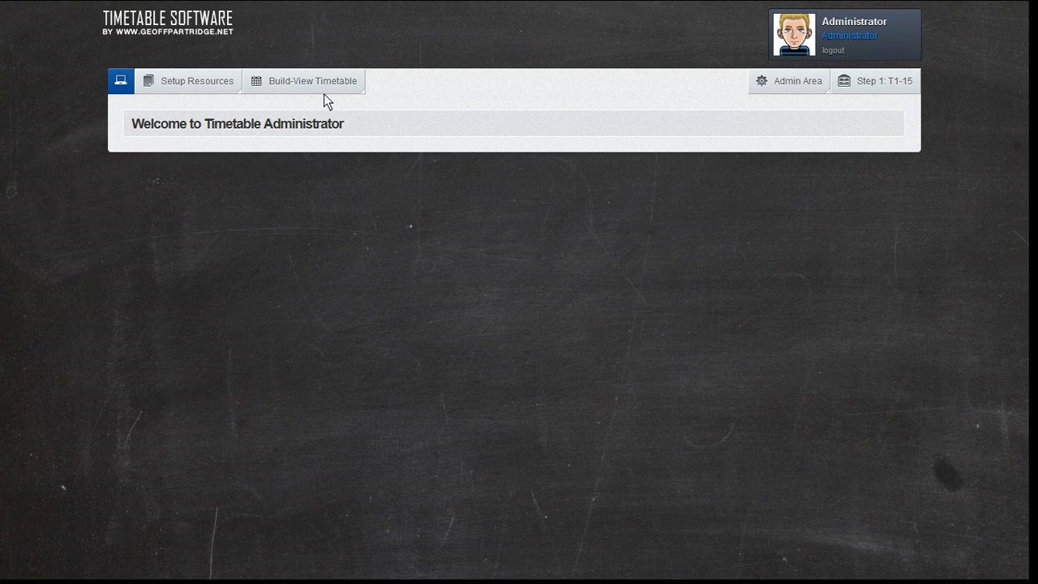
Open the Build Timetable page, and open the Class Timetables page in a separate browser tab
{"action": "mouse_move", "coordinate": [322, 87]}
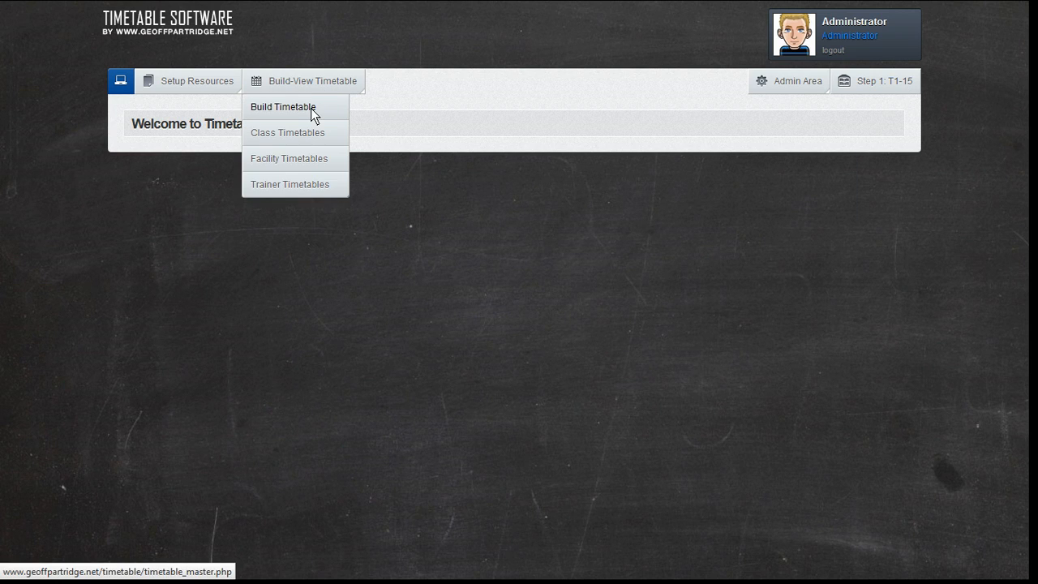
{"action": "left_click", "coordinate": [313, 109]}
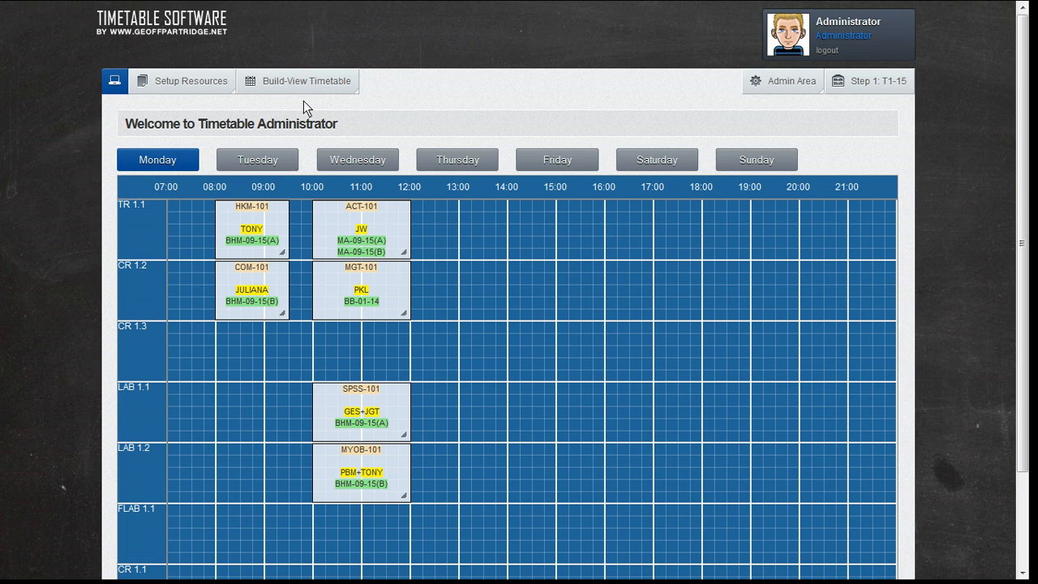
{"action": "mouse_move", "coordinate": [300, 87]}
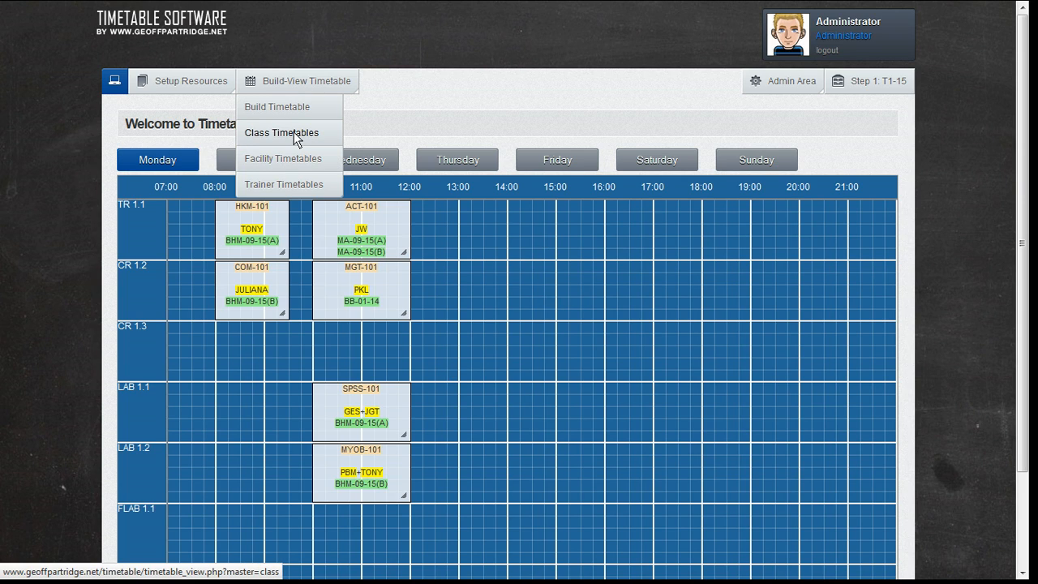
{"action": "right_click", "coordinate": [111, 81]}
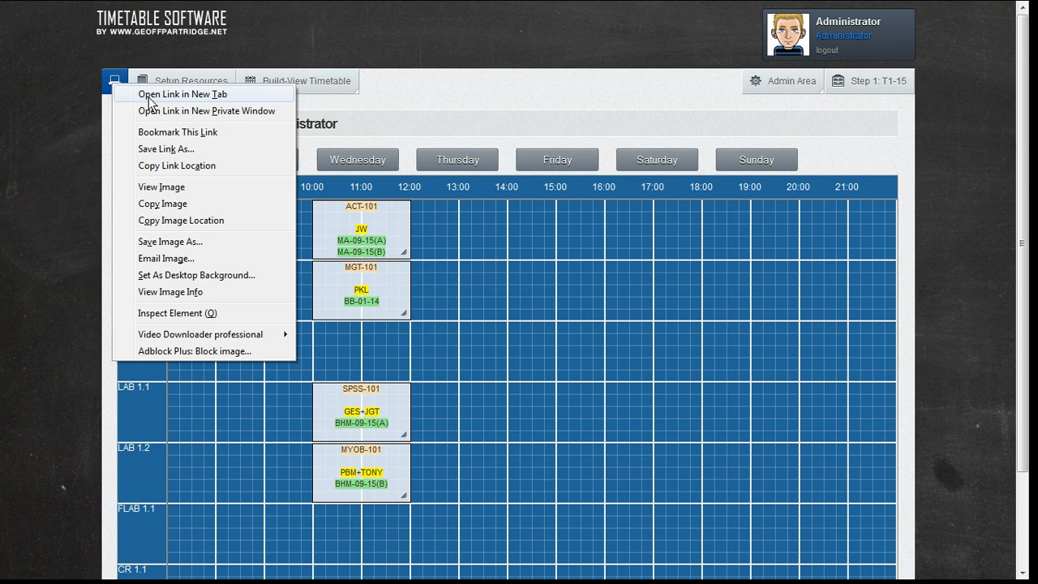
{"action": "left_click", "coordinate": [148, 97]}
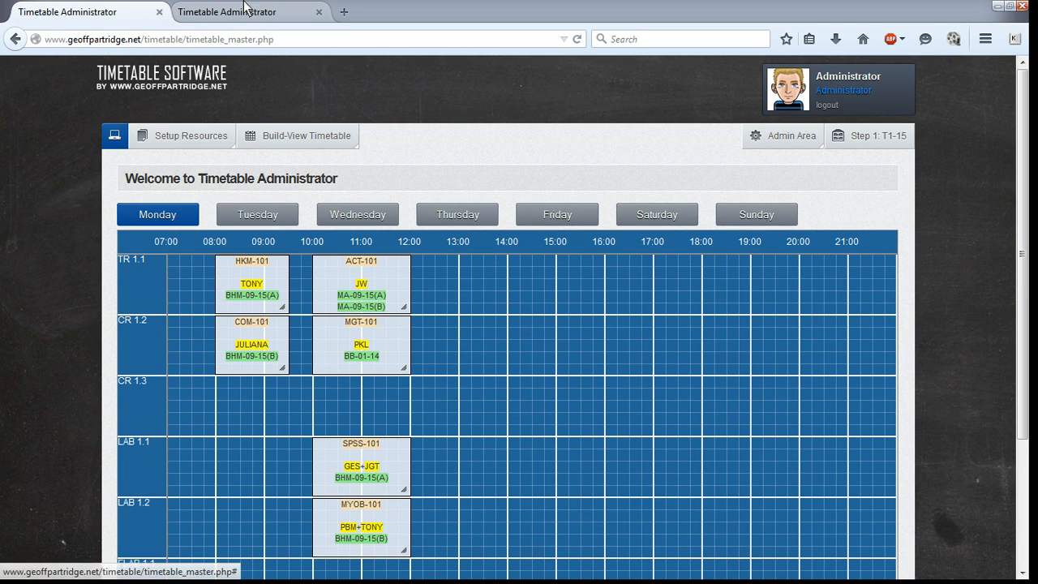
{"action": "left_click", "coordinate": [242, 12]}
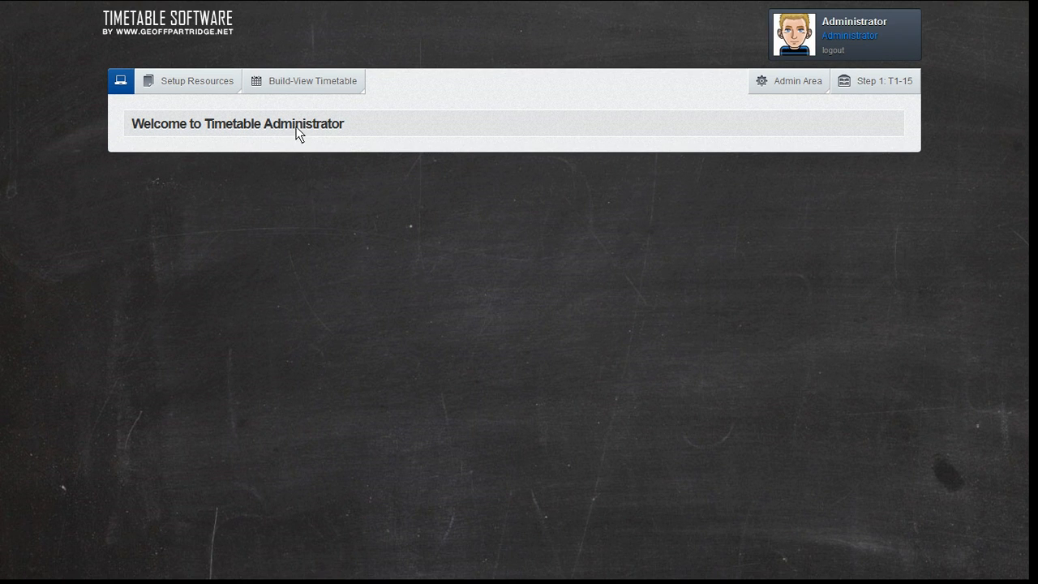
{"action": "left_click", "coordinate": [303, 85]}
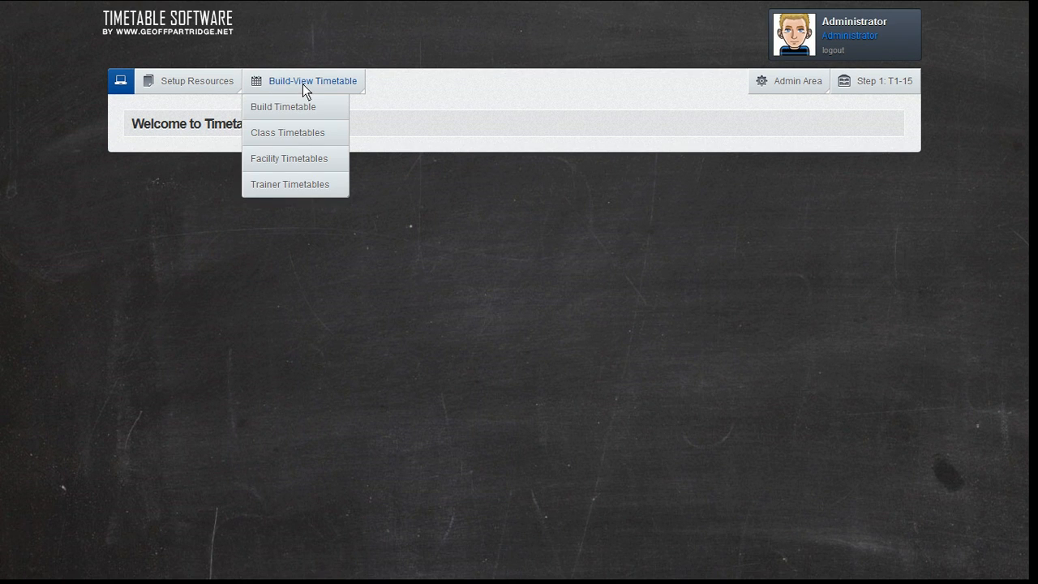
{"action": "left_click", "coordinate": [295, 131]}
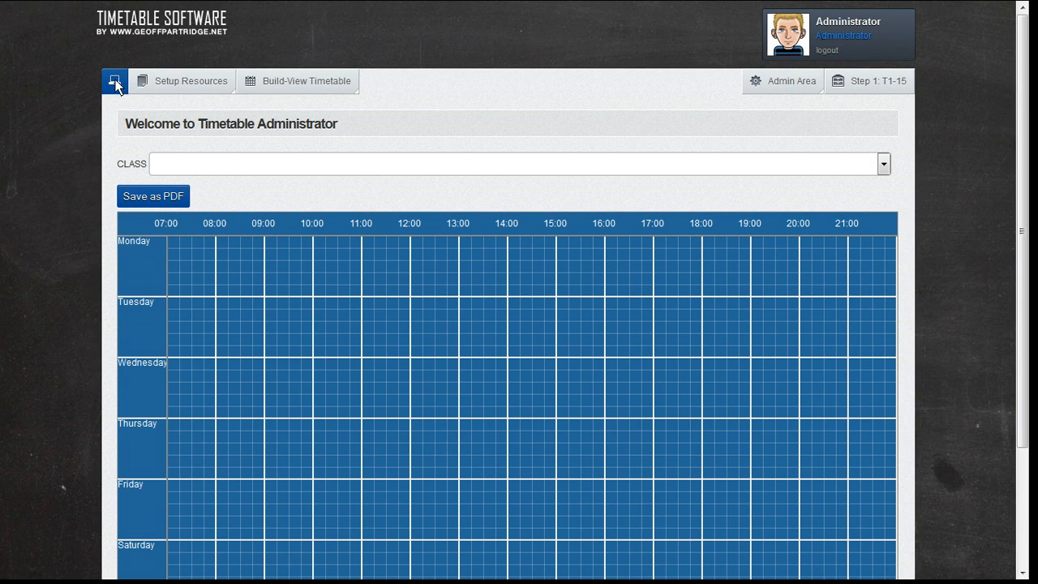
Open the Facility Timetables page in a third browser tab, keeping the class timetables open
{"action": "right_click", "coordinate": [114, 81]}
{"action": "left_click", "coordinate": [147, 94]}
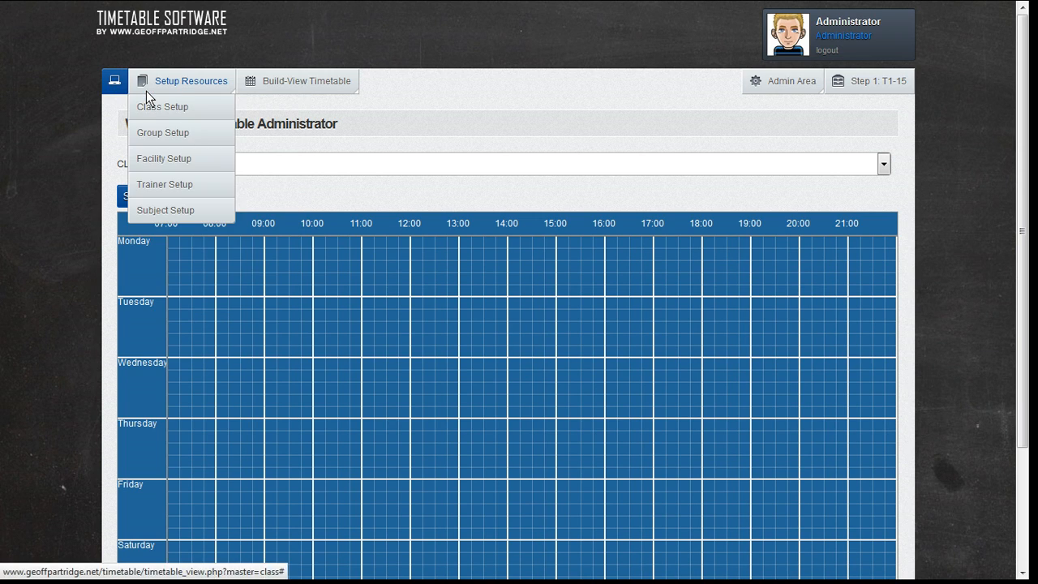
{"action": "mouse_move", "coordinate": [315, 8]}
{"action": "left_click", "coordinate": [390, 11]}
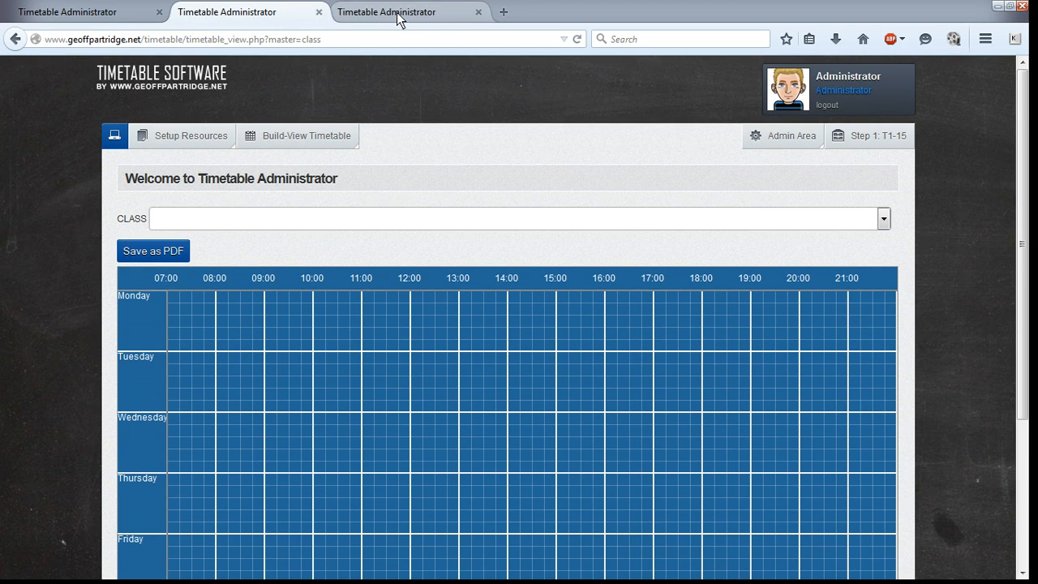
{"action": "mouse_move", "coordinate": [307, 82]}
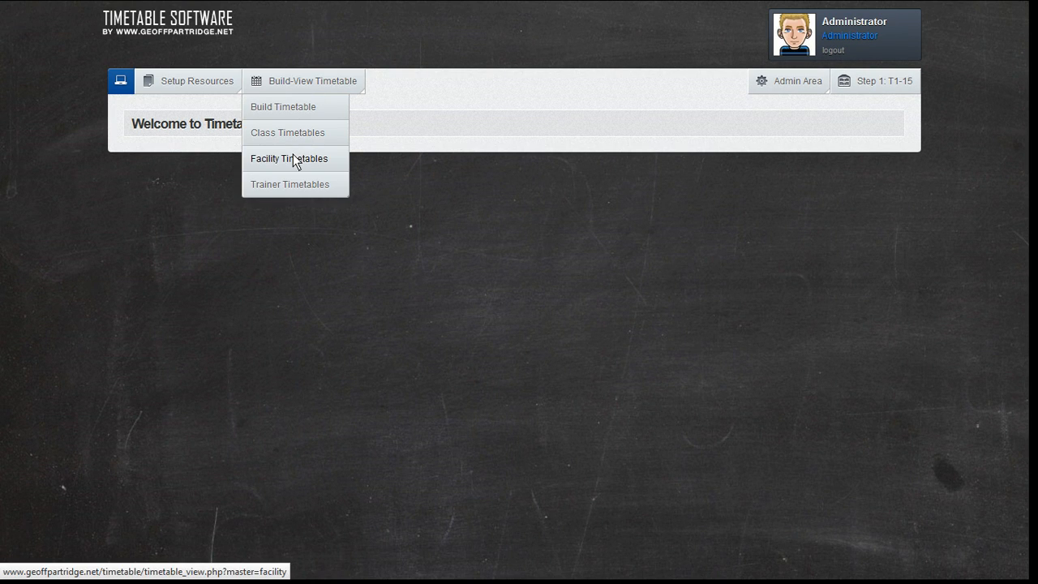
{"action": "left_click", "coordinate": [293, 156]}
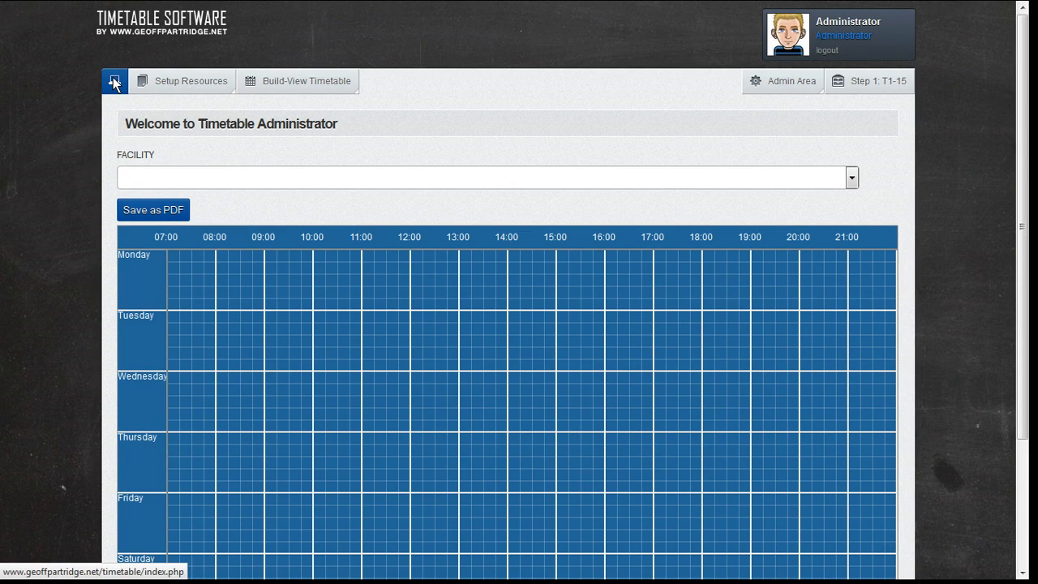
Open the Trainer Timetables page in a fourth browser tab, keeping the facility timetables open
{"action": "right_click", "coordinate": [114, 79]}
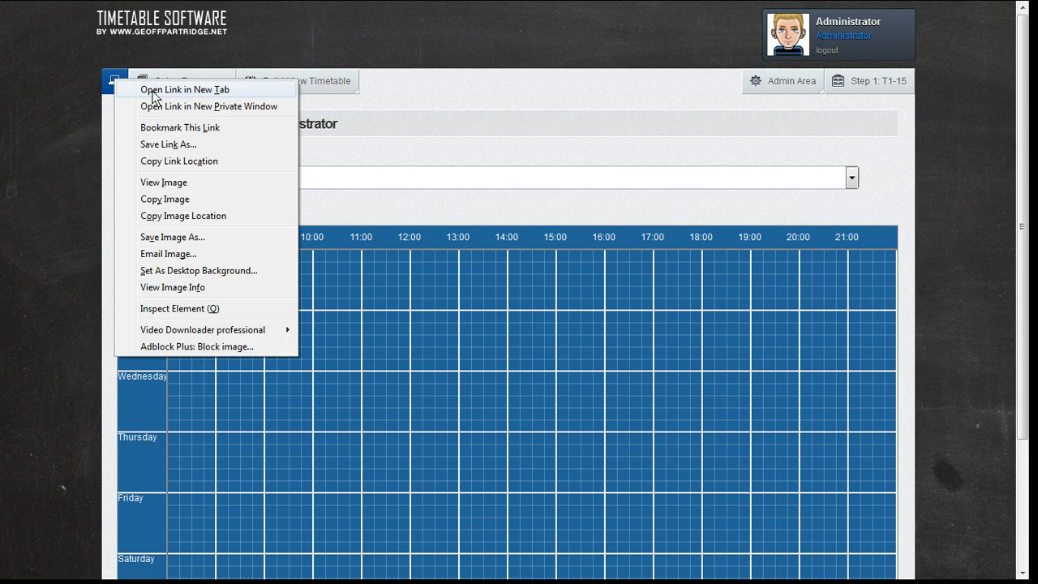
{"action": "left_click", "coordinate": [187, 90]}
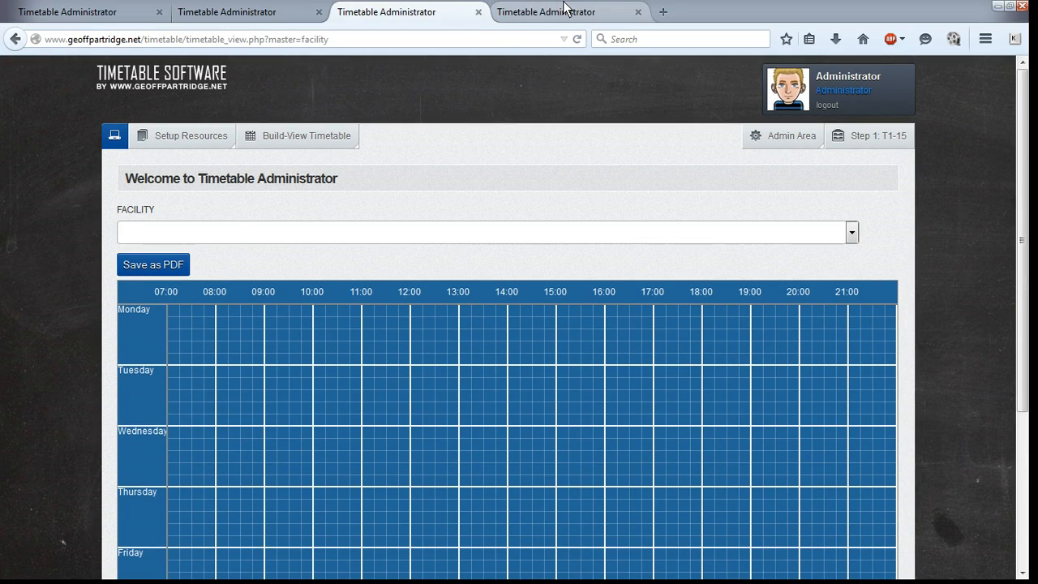
{"action": "left_click", "coordinate": [567, 9]}
{"action": "mouse_move", "coordinate": [320, 91]}
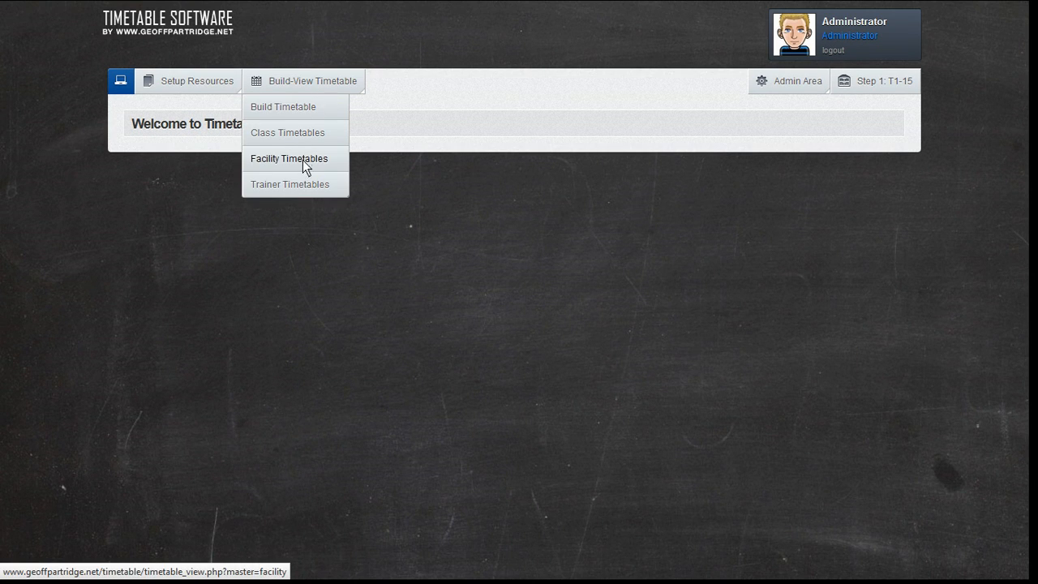
{"action": "left_click", "coordinate": [304, 184]}
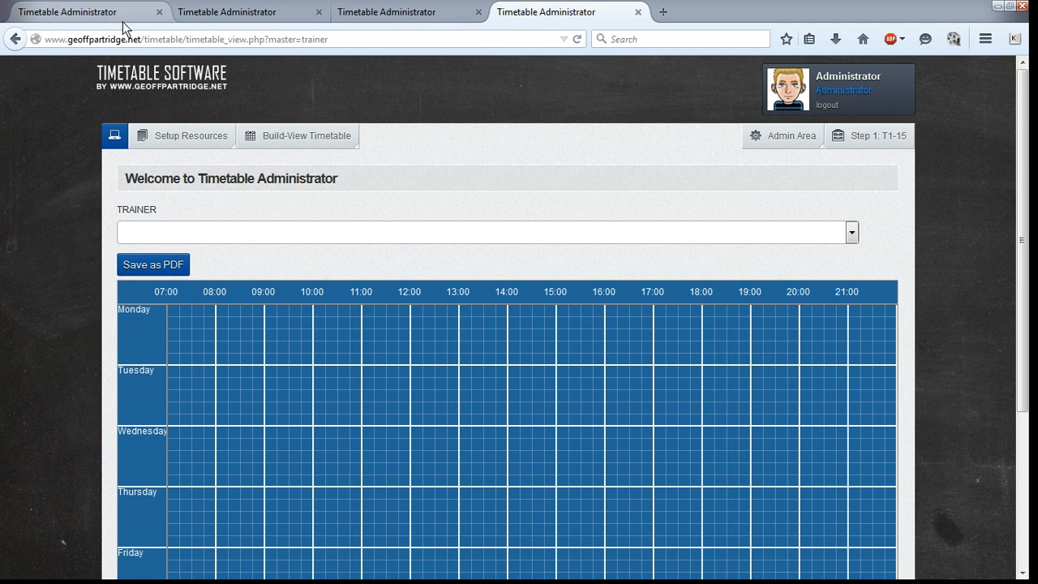
Go through the four timetable tabs and display the timetable of the trainer coded GES
{"action": "left_click", "coordinate": [98, 13]}
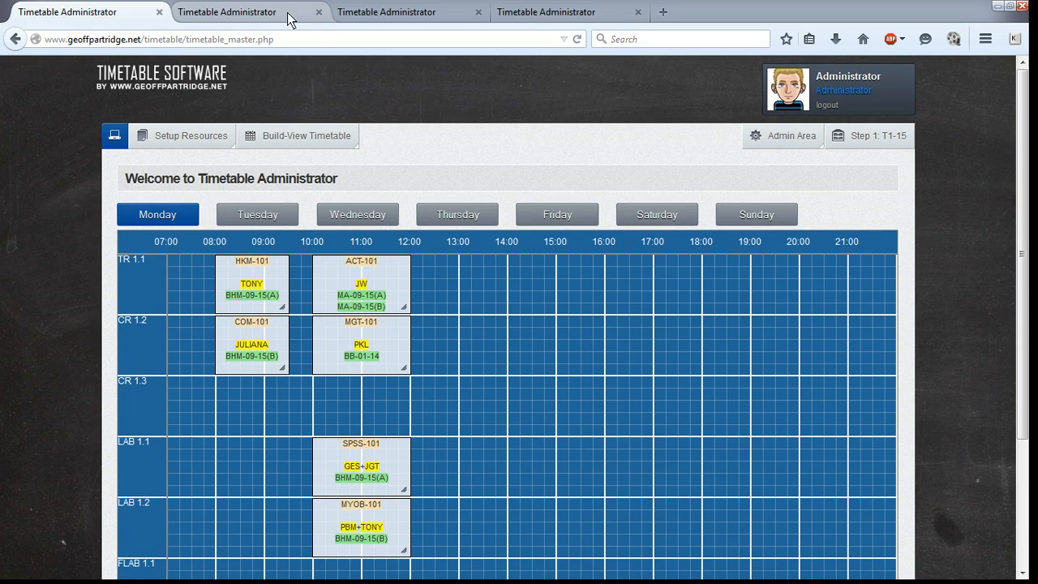
{"action": "left_click", "coordinate": [287, 14]}
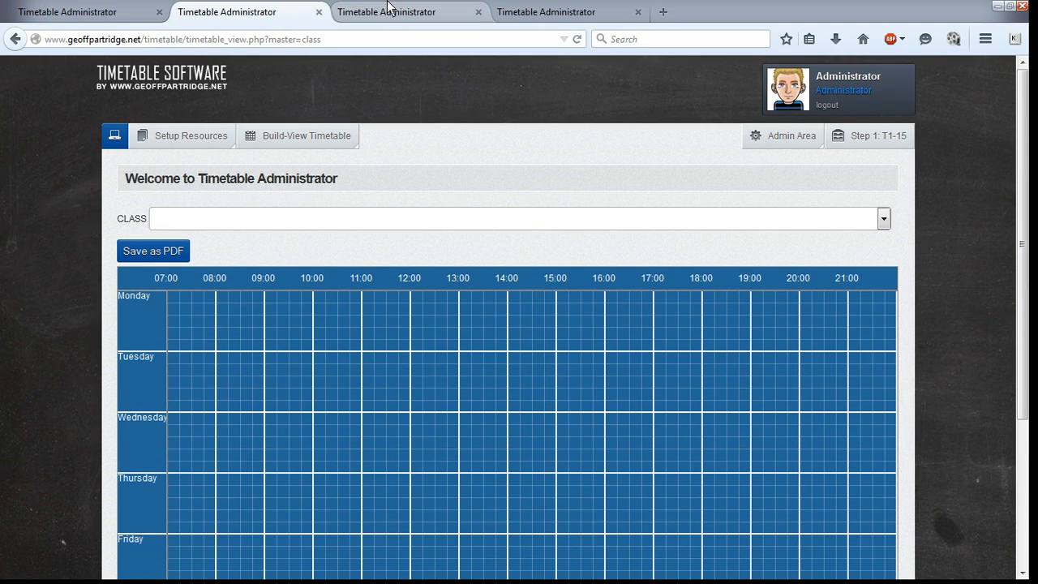
{"action": "left_click", "coordinate": [389, 15]}
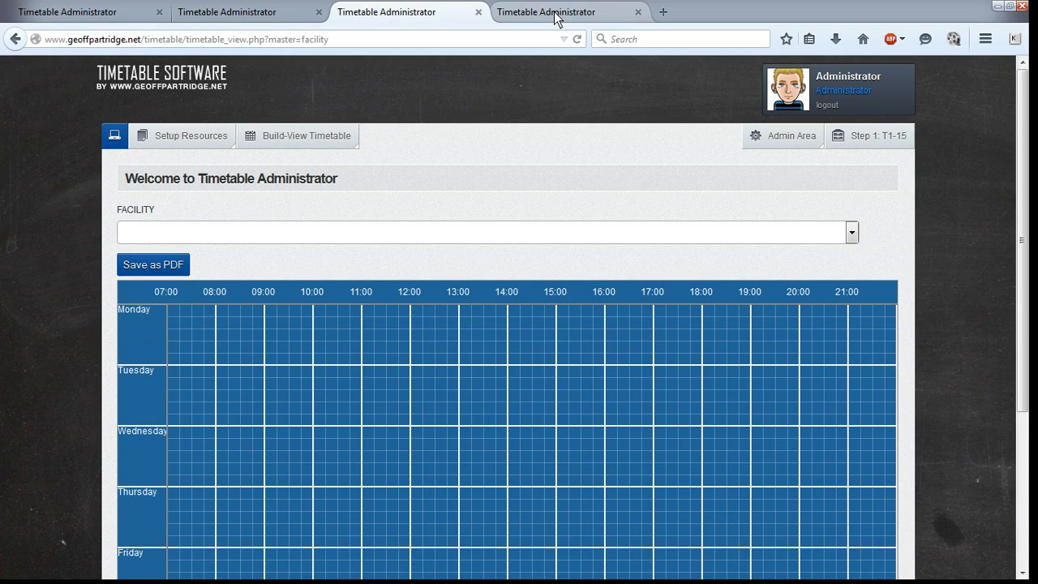
{"action": "left_click", "coordinate": [558, 10]}
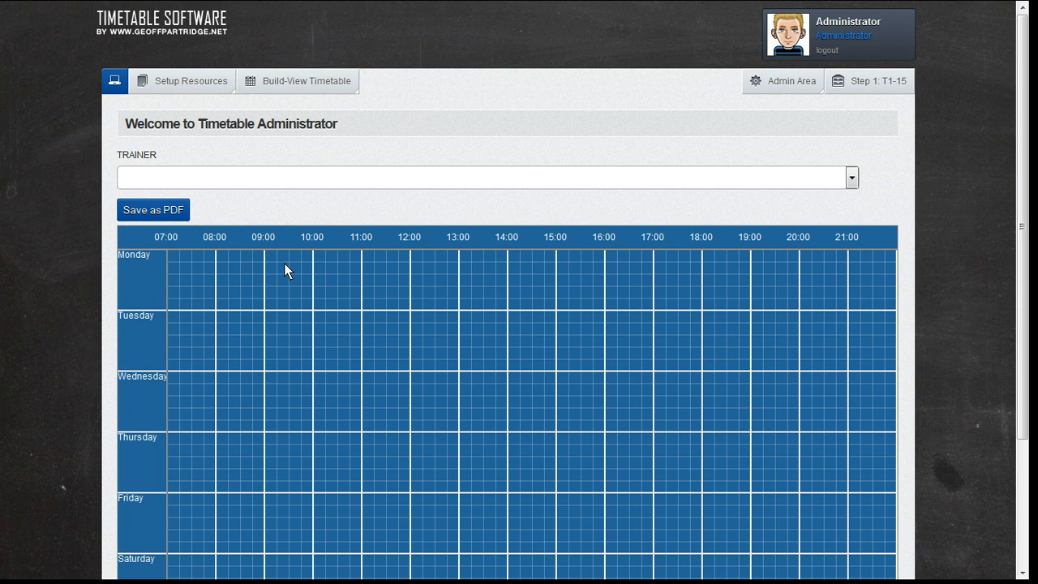
{"action": "left_click", "coordinate": [319, 186]}
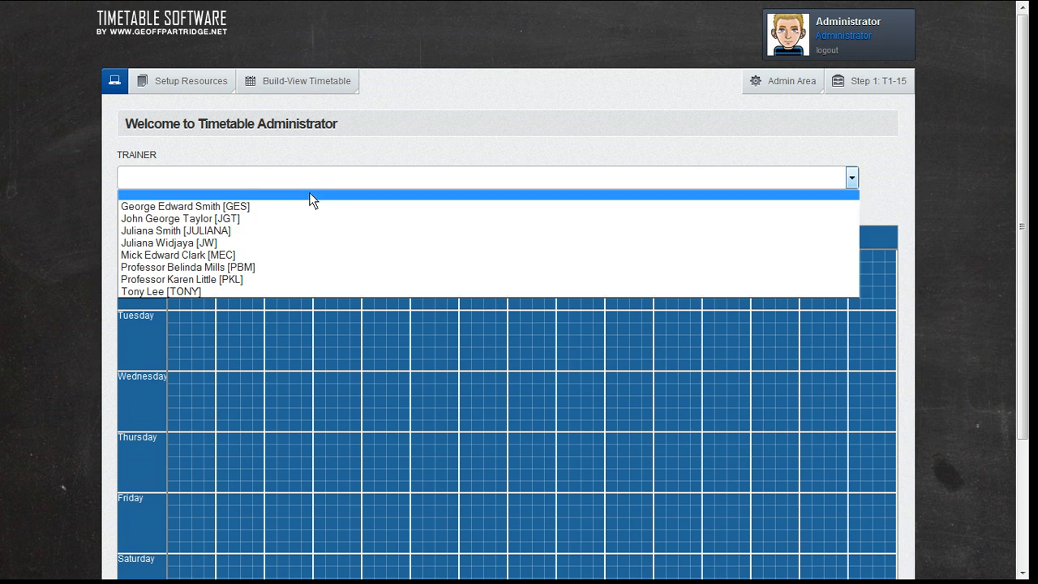
{"action": "left_click", "coordinate": [281, 208]}
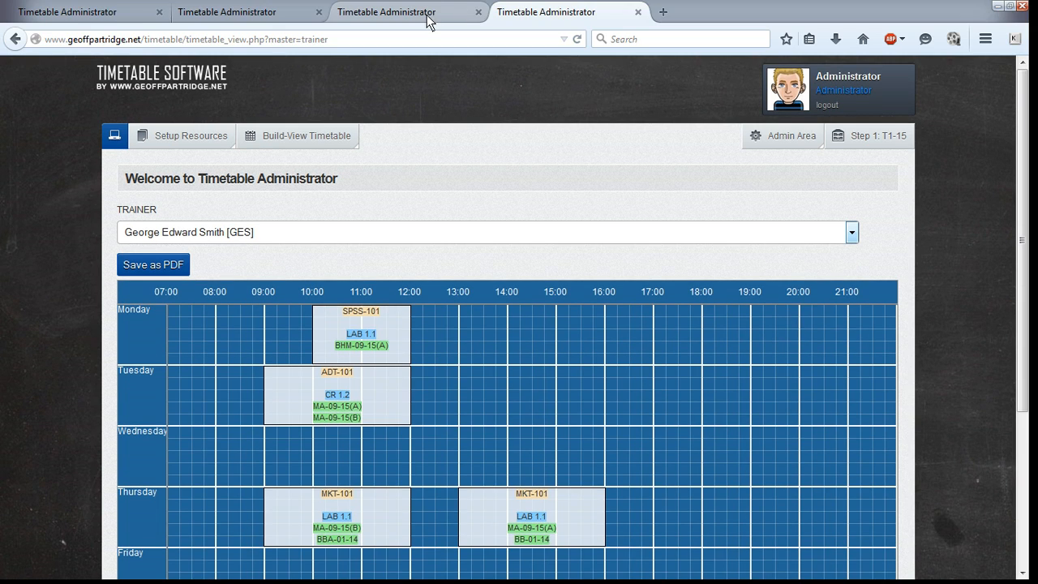
Display the facility timetable for Classroom 1.2 [CR 1.2]
{"action": "left_click", "coordinate": [430, 21]}
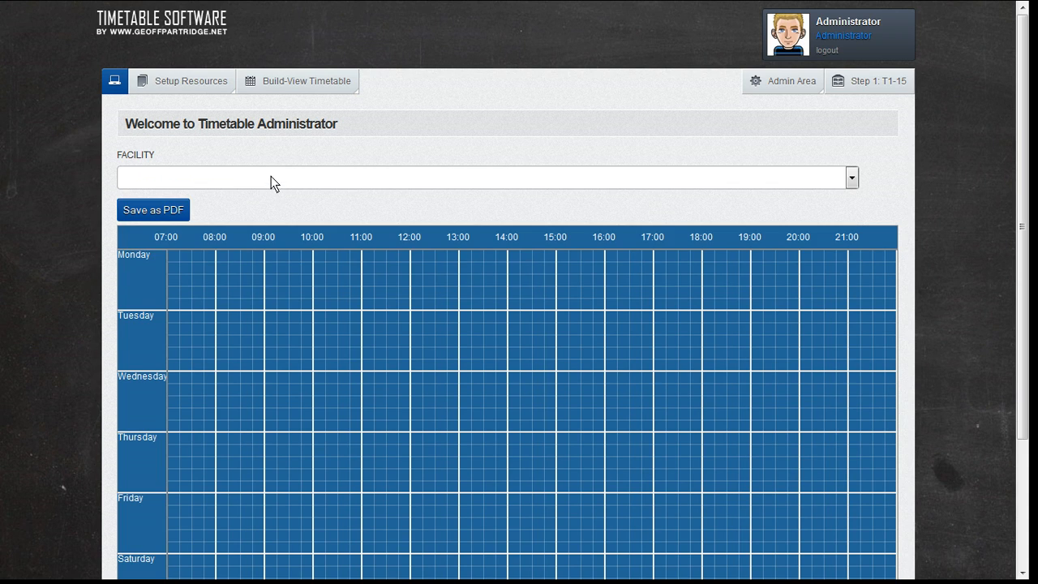
{"action": "left_click", "coordinate": [271, 176]}
{"action": "left_click", "coordinate": [252, 215]}
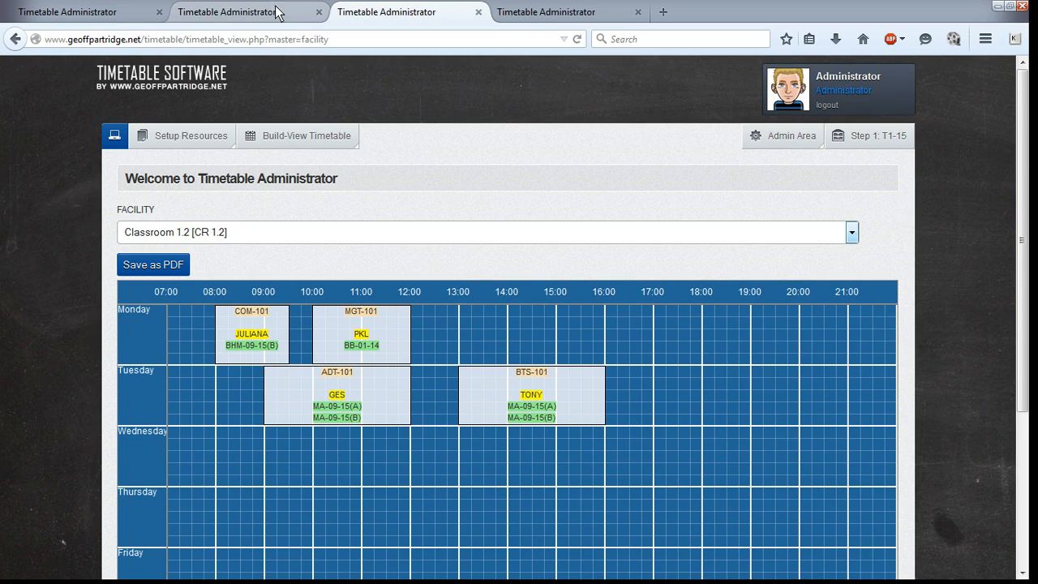
{"action": "left_click", "coordinate": [280, 133]}
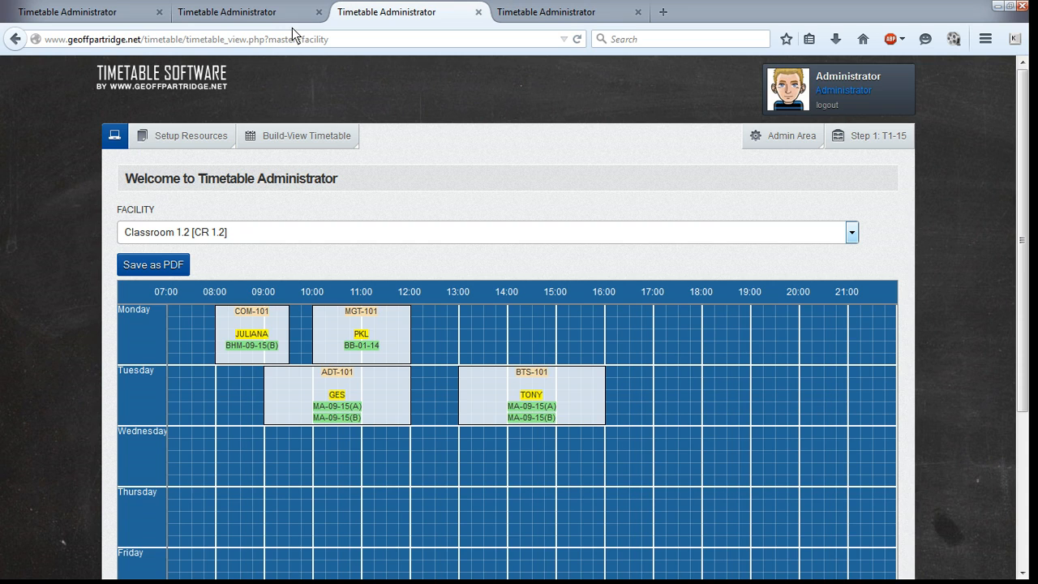
Revisit the builder and trainer tabs, and view trainer JGT's timetable before switching back to GES
{"action": "left_click", "coordinate": [59, 12]}
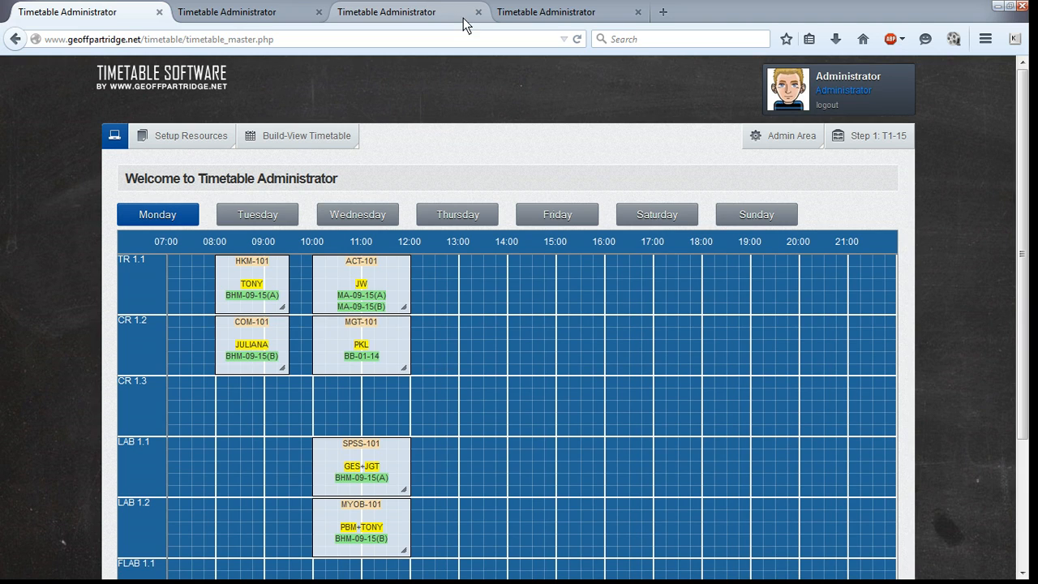
{"action": "left_click", "coordinate": [422, 20]}
{"action": "left_click", "coordinate": [523, 19]}
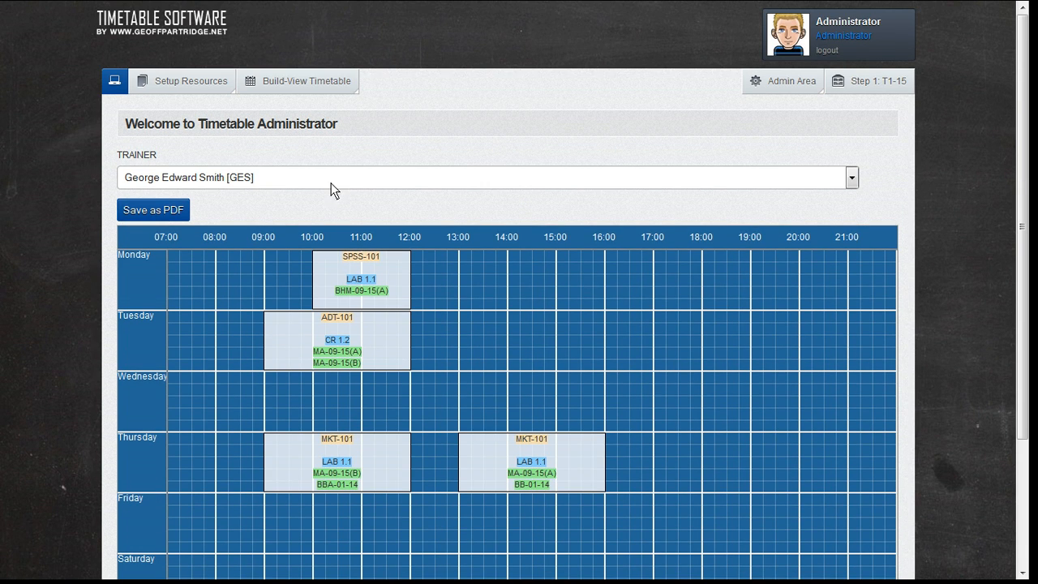
{"action": "left_click", "coordinate": [333, 187]}
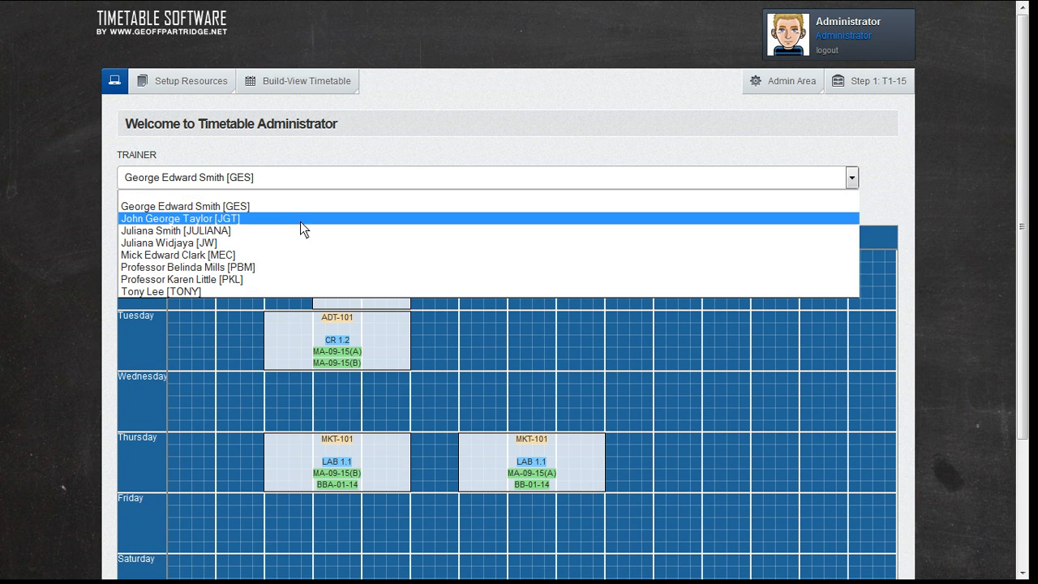
{"action": "left_click", "coordinate": [301, 219]}
{"action": "left_click", "coordinate": [316, 187]}
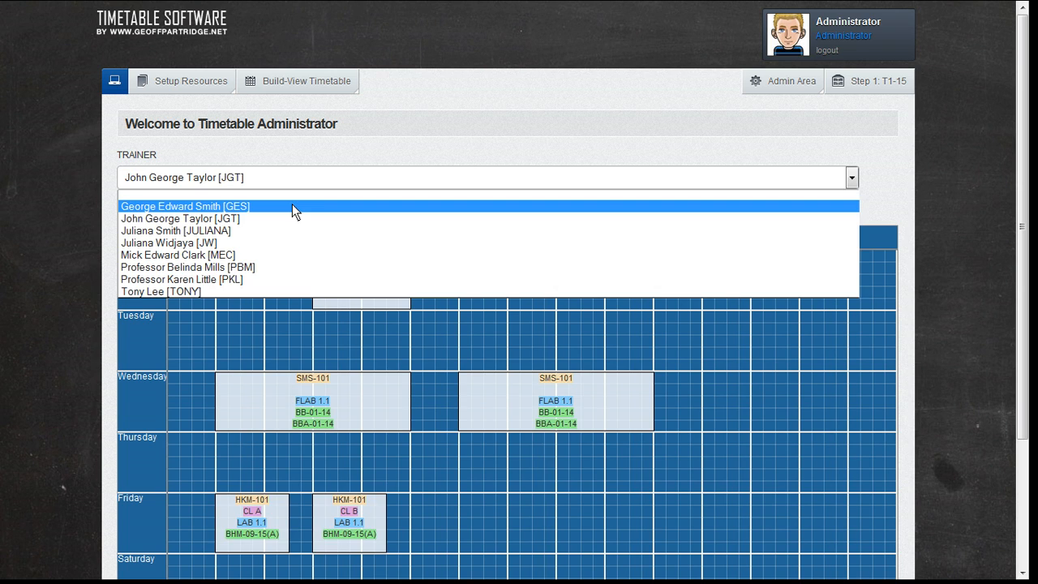
{"action": "left_click", "coordinate": [292, 203]}
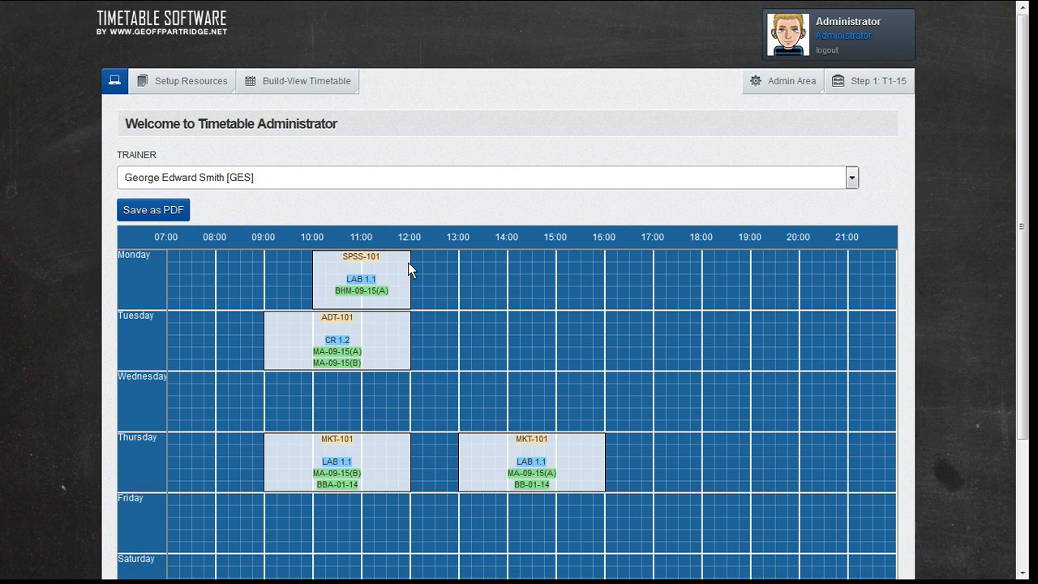
View the timetable of the third listed trainer, and switch back to trainer GES
{"action": "left_click", "coordinate": [289, 172]}
{"action": "left_click", "coordinate": [253, 229]}
{"action": "left_click", "coordinate": [261, 187]}
{"action": "left_click", "coordinate": [251, 207]}
Return to the Build Timetable tab and examine Monday's grid across all the rooms
{"action": "key", "text": "F11"}
{"action": "left_click", "coordinate": [113, 13]}
{"action": "key", "text": "F11"}
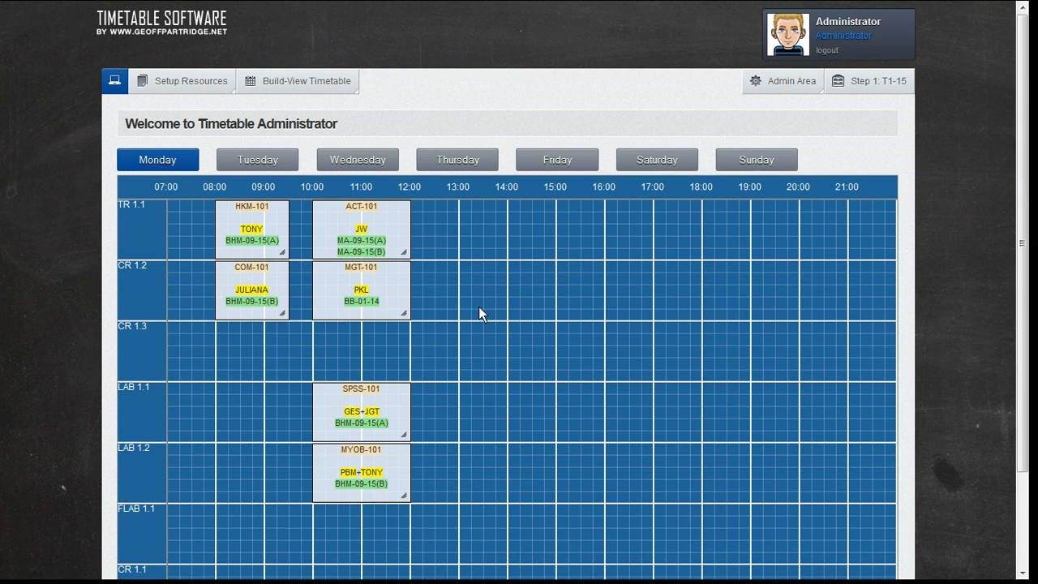
{"action": "scroll", "coordinate": [608, 322], "scroll_direction": "down", "scroll_amount": 3}
{"action": "scroll", "coordinate": [607, 319], "scroll_direction": "up", "scroll_amount": 3}
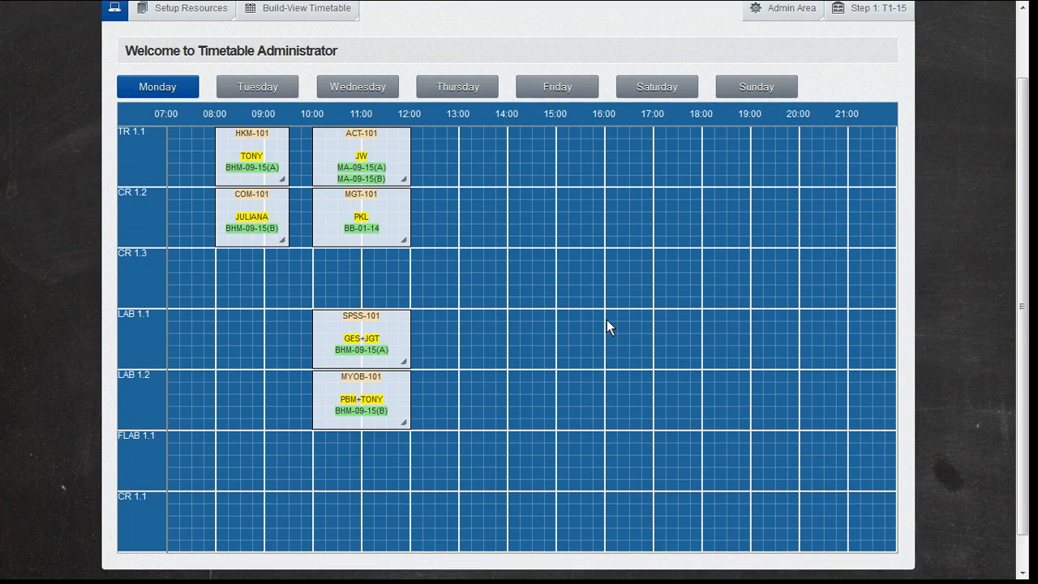
Start a new Monday class in CR 1.3 at 08:00 with subject Hospitality & Tourism Management and trainer GES as Trainer 1
{"action": "mouse_move", "coordinate": [312, 56]}
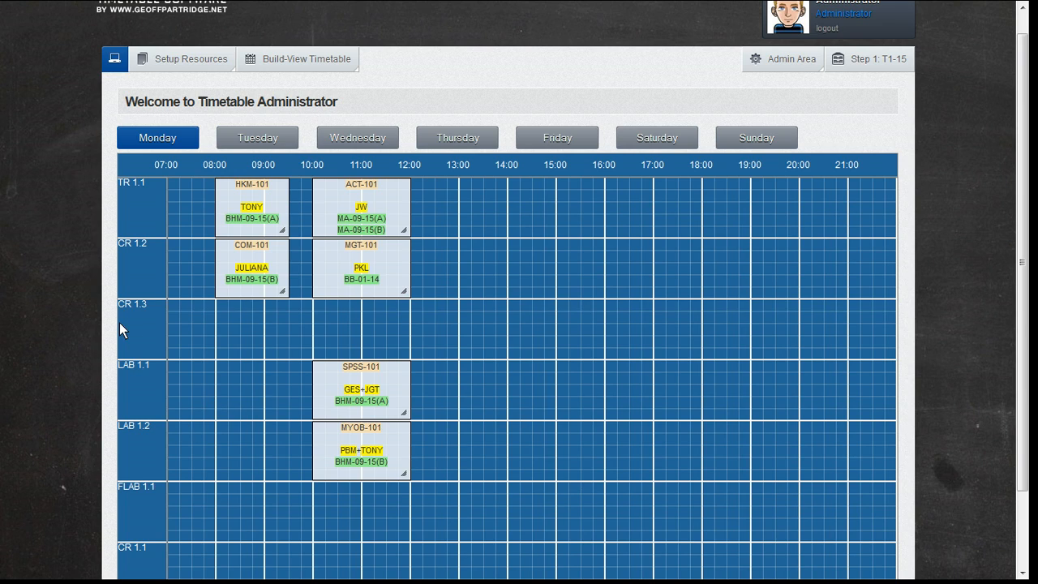
{"action": "double_click", "coordinate": [220, 304]}
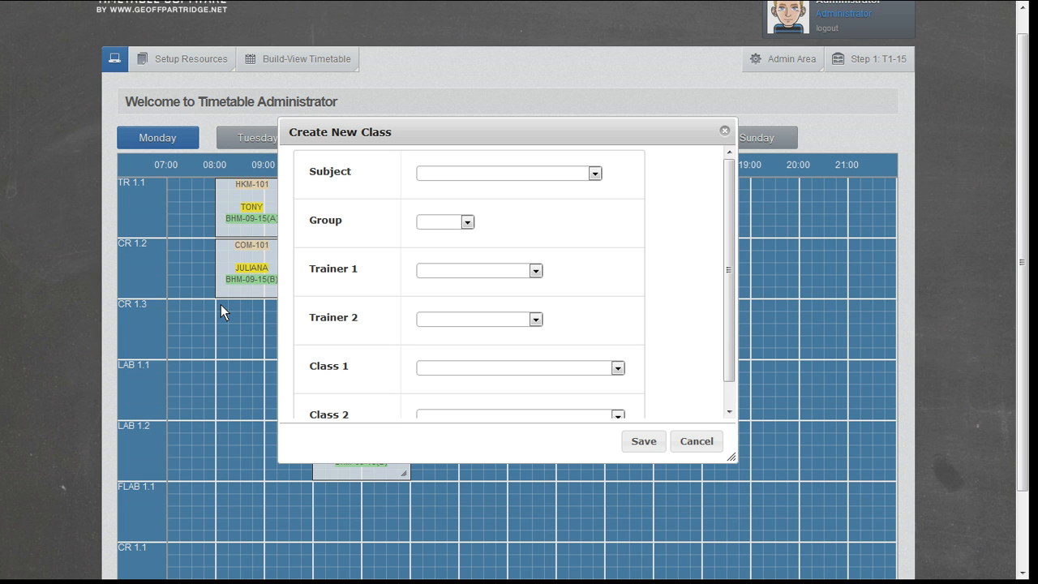
{"action": "left_click", "coordinate": [456, 174]}
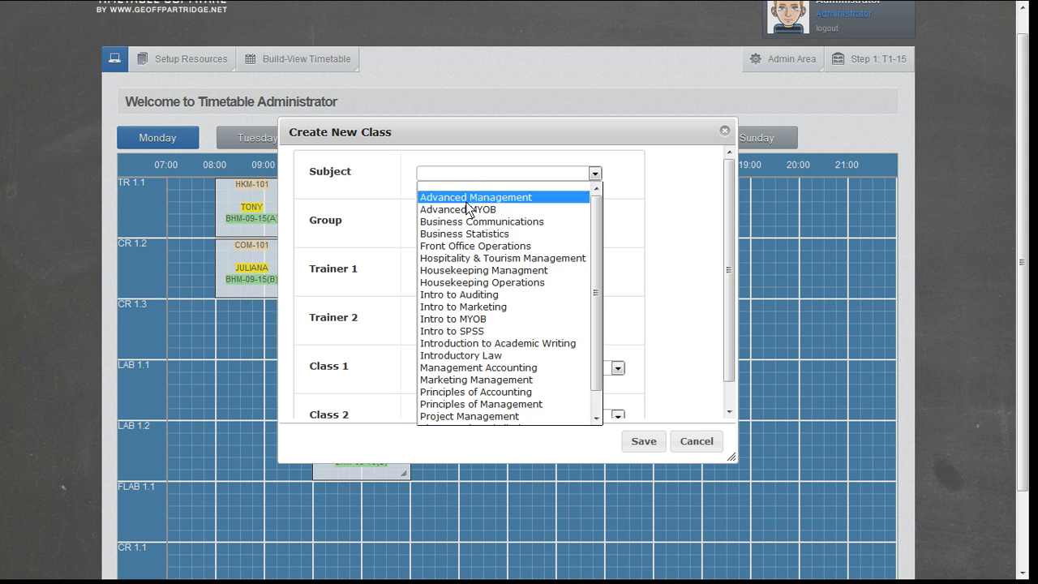
{"action": "left_click", "coordinate": [476, 258]}
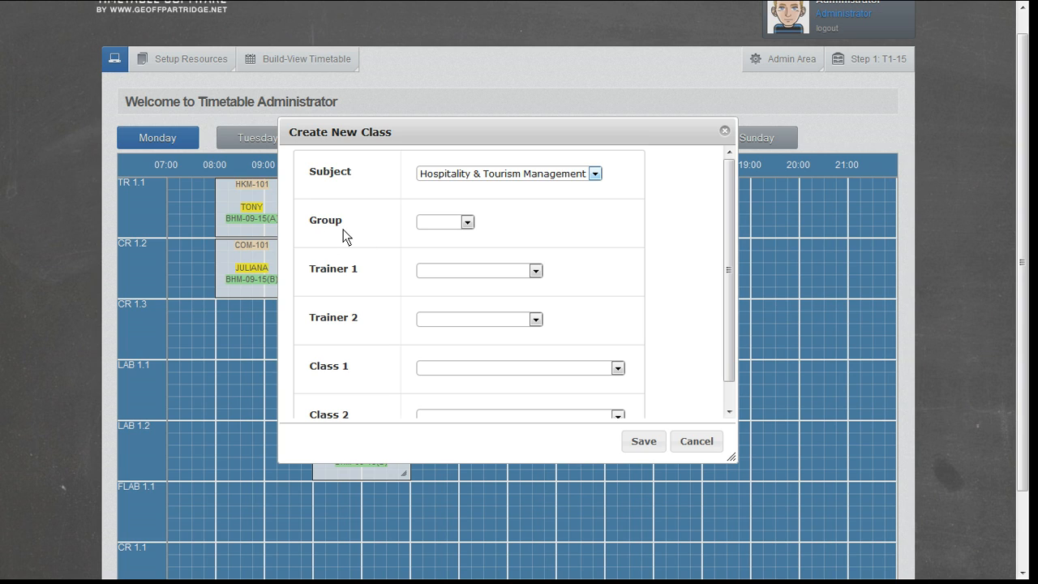
{"action": "left_click", "coordinate": [441, 272]}
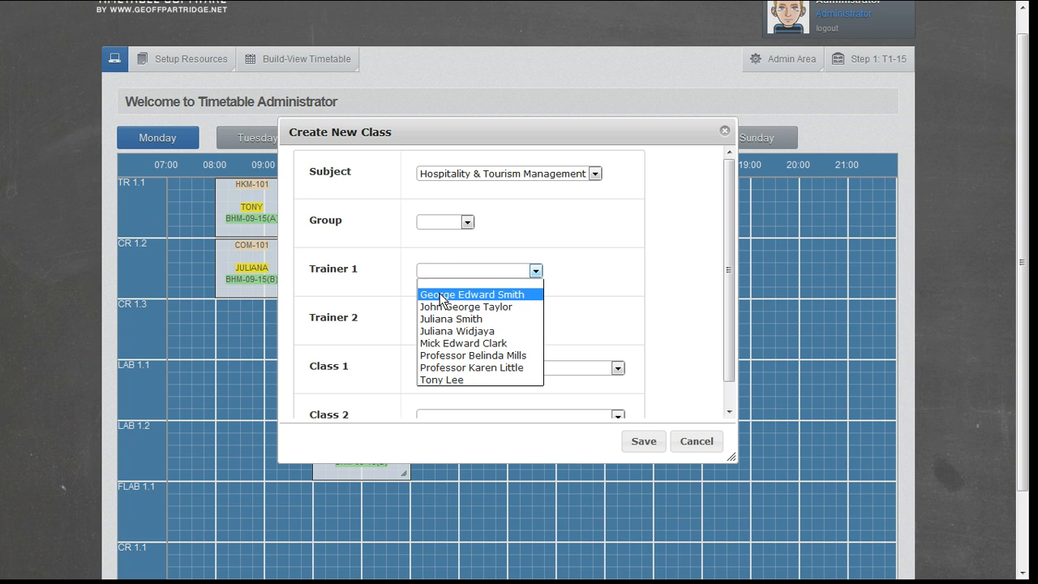
{"action": "left_click", "coordinate": [440, 297]}
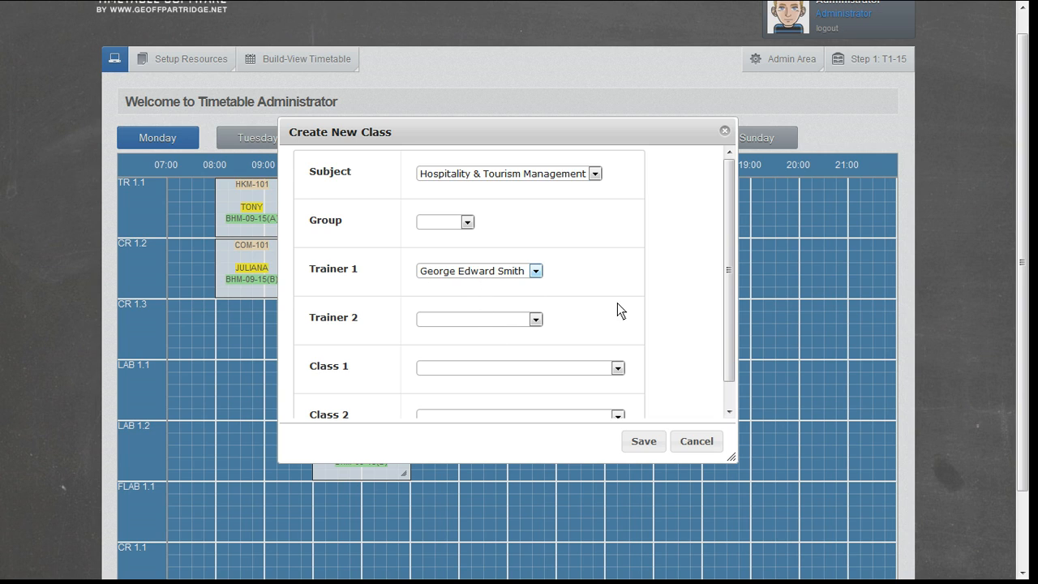
Assign Bachelor of Hospitality Management (A) as Class 1, leave Class 2 empty, and try to save the new class
{"action": "left_click_drag", "start_coordinate": [725, 296], "coordinate": [724, 332]}
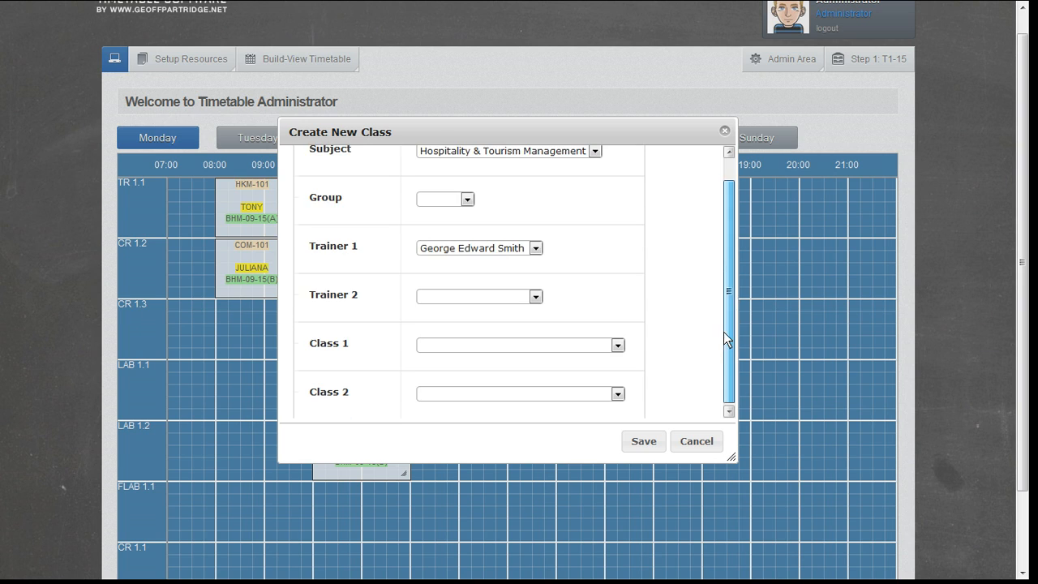
{"action": "left_click", "coordinate": [473, 339]}
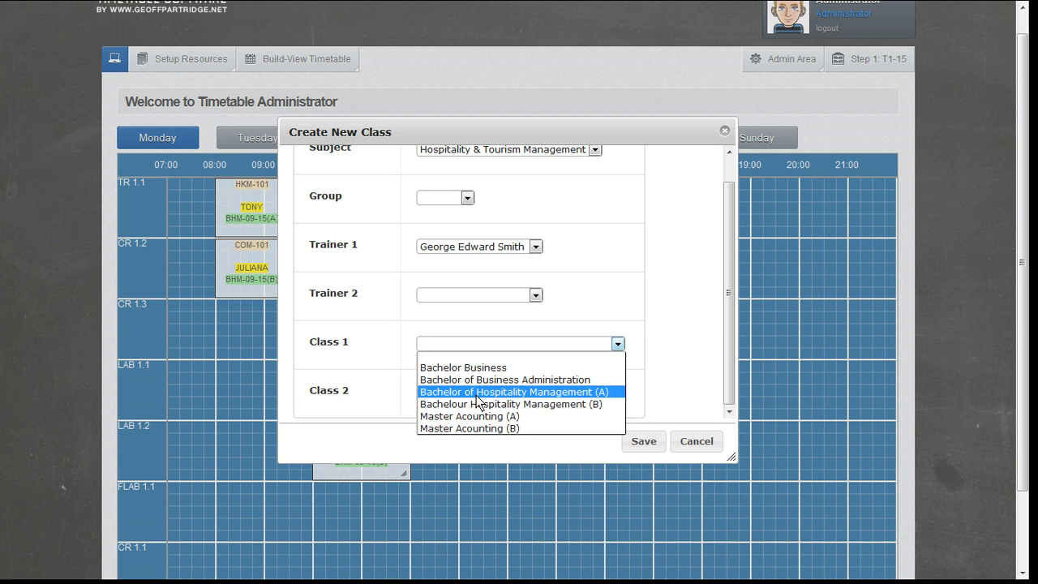
{"action": "left_click", "coordinate": [477, 394]}
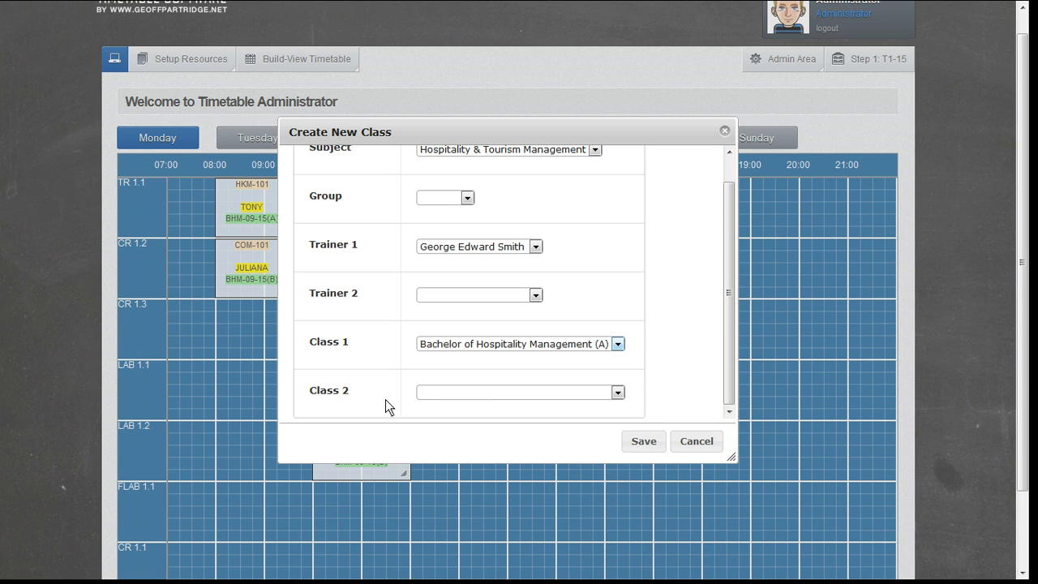
{"action": "left_click", "coordinate": [435, 392]}
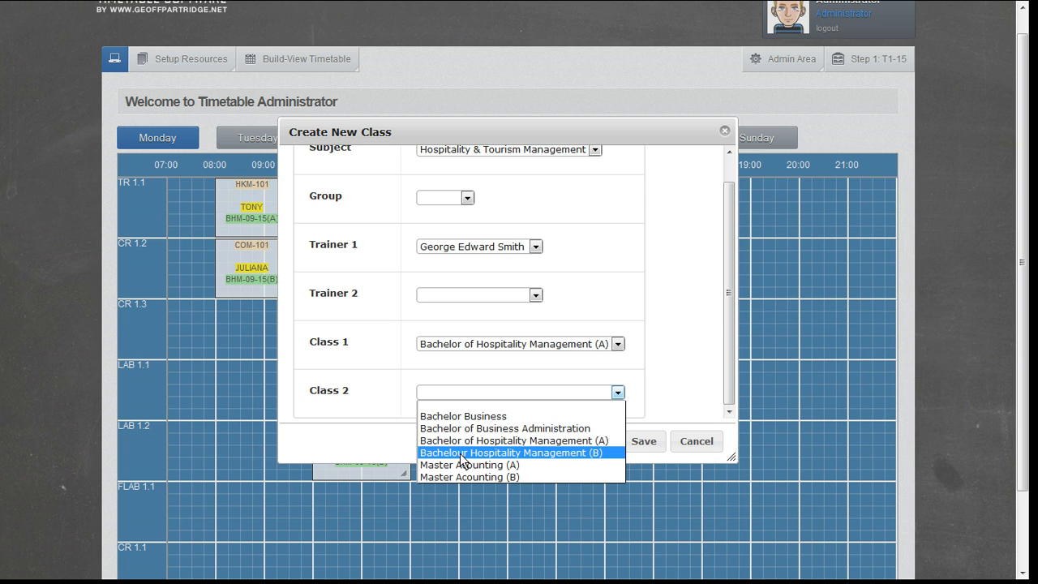
{"action": "left_click", "coordinate": [668, 327]}
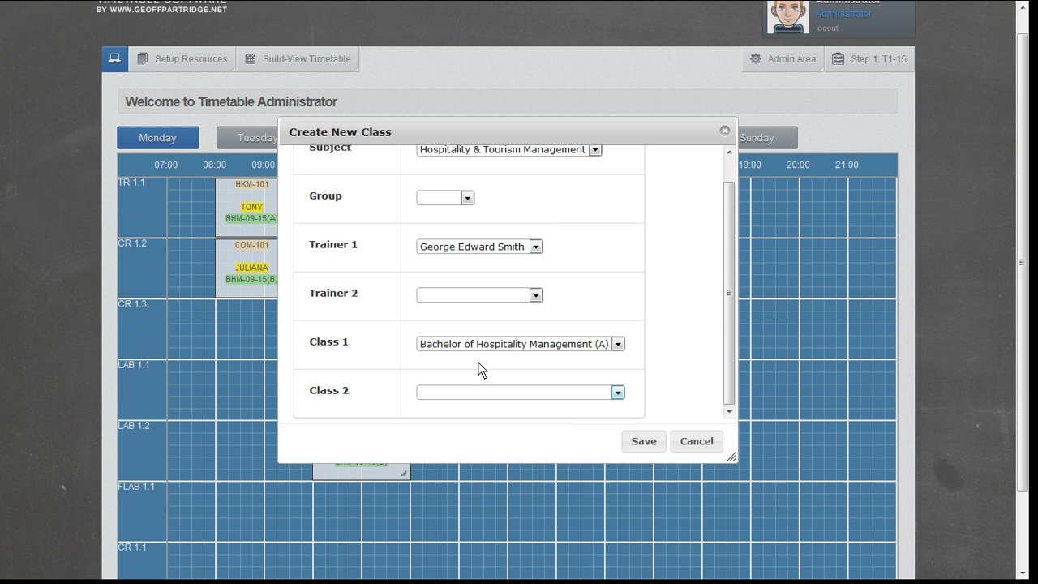
{"action": "left_click", "coordinate": [636, 446]}
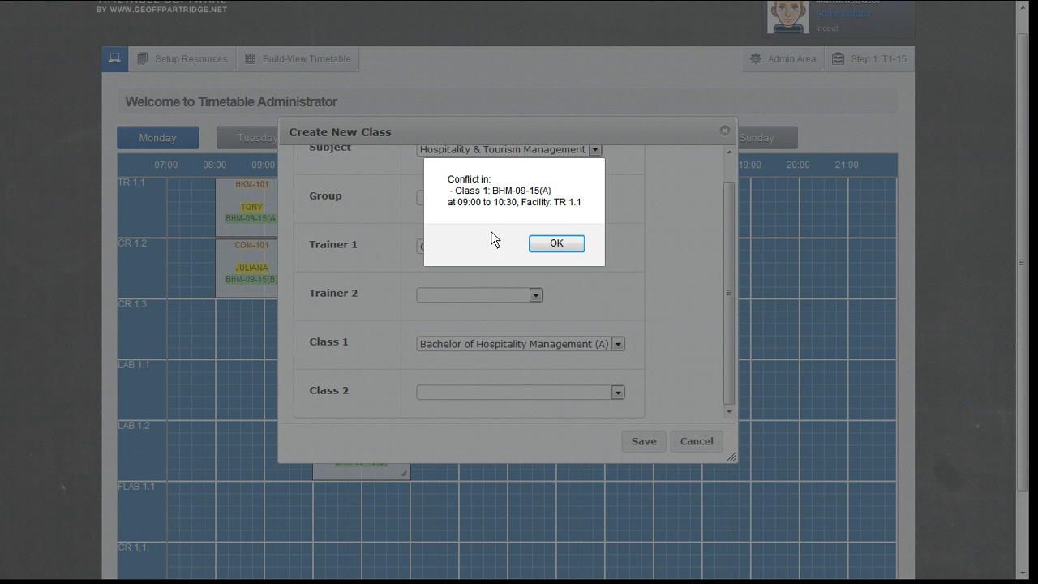
{"action": "left_click", "coordinate": [539, 243]}
Change the new class to Business Statistics with trainer JW and Class 1 Master Acounting (A), and save it
{"action": "left_click", "coordinate": [515, 152]}
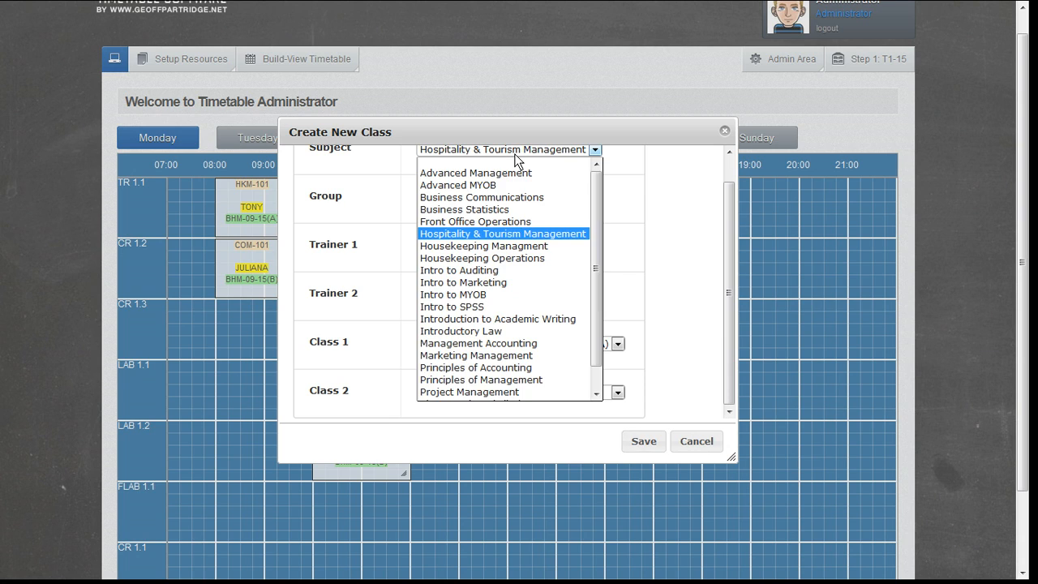
{"action": "left_click", "coordinate": [498, 209]}
{"action": "left_click", "coordinate": [472, 245]}
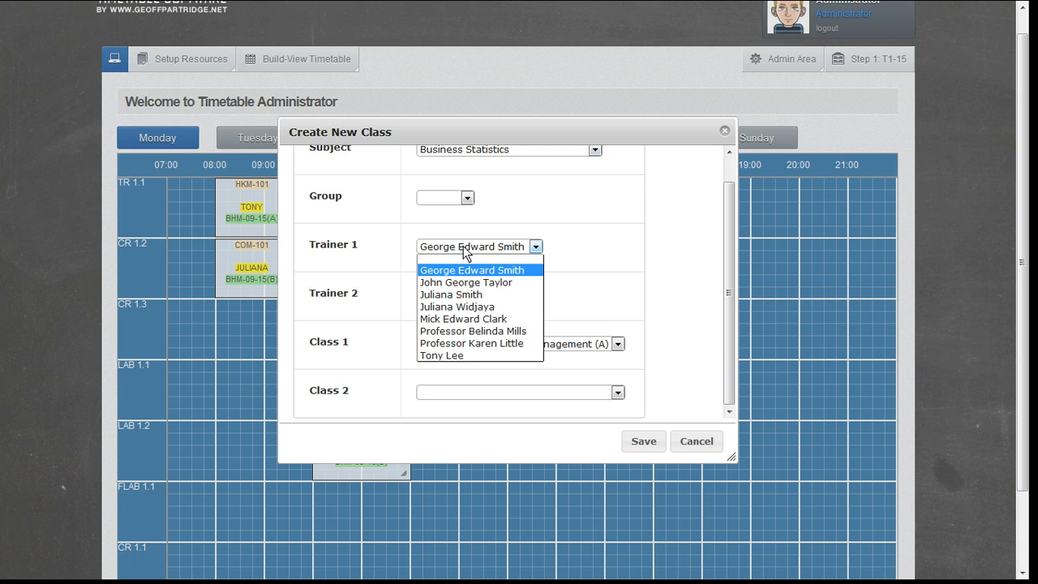
{"action": "left_click", "coordinate": [451, 303]}
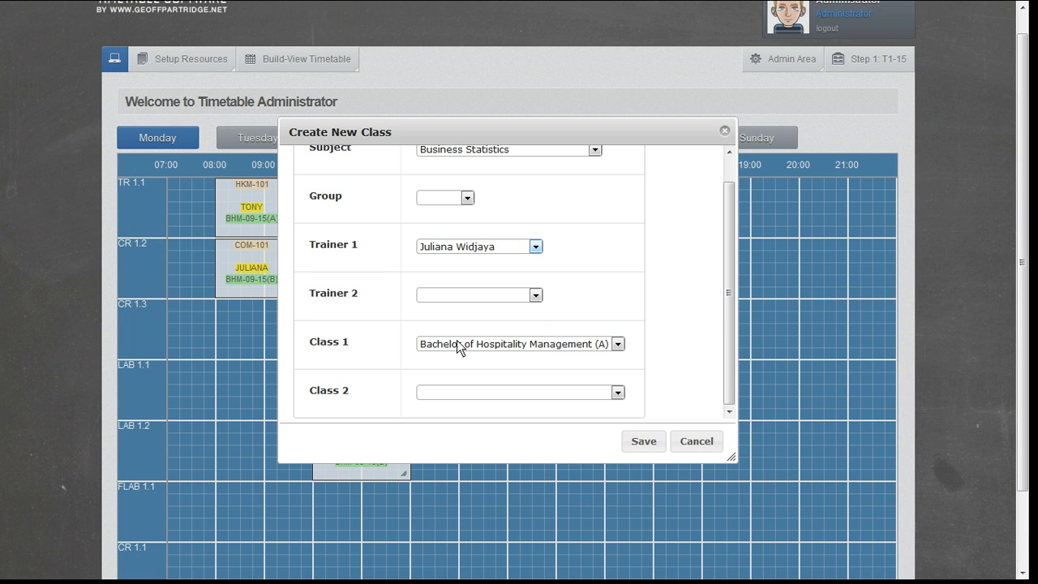
{"action": "left_click", "coordinate": [461, 346]}
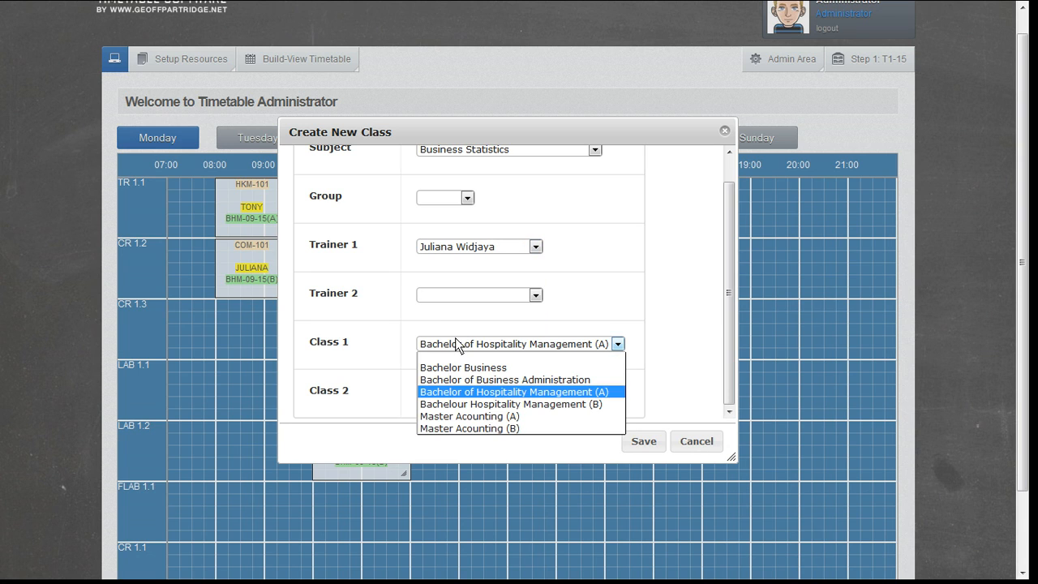
{"action": "left_click", "coordinate": [456, 418]}
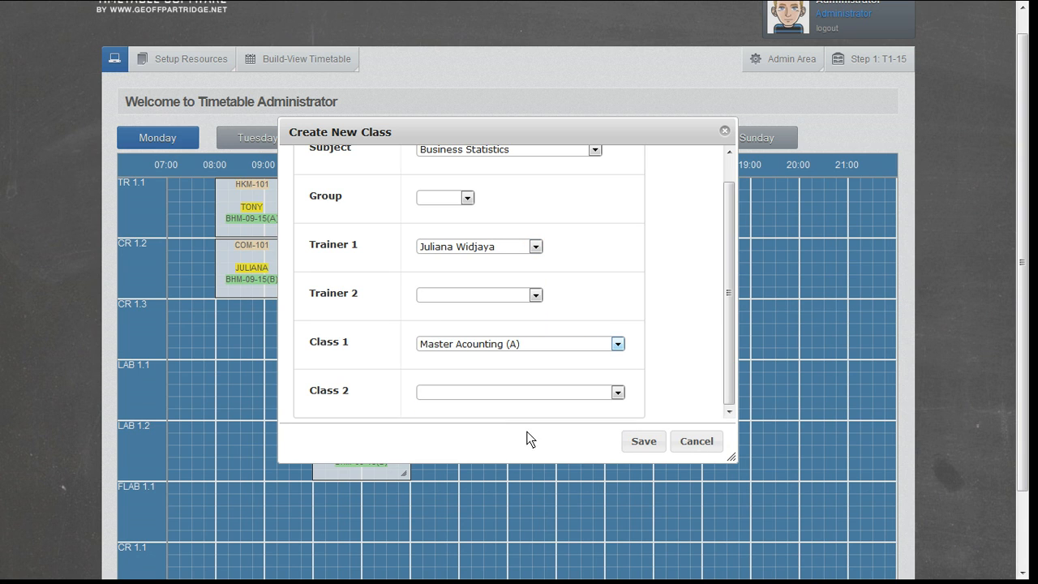
{"action": "left_click", "coordinate": [643, 441]}
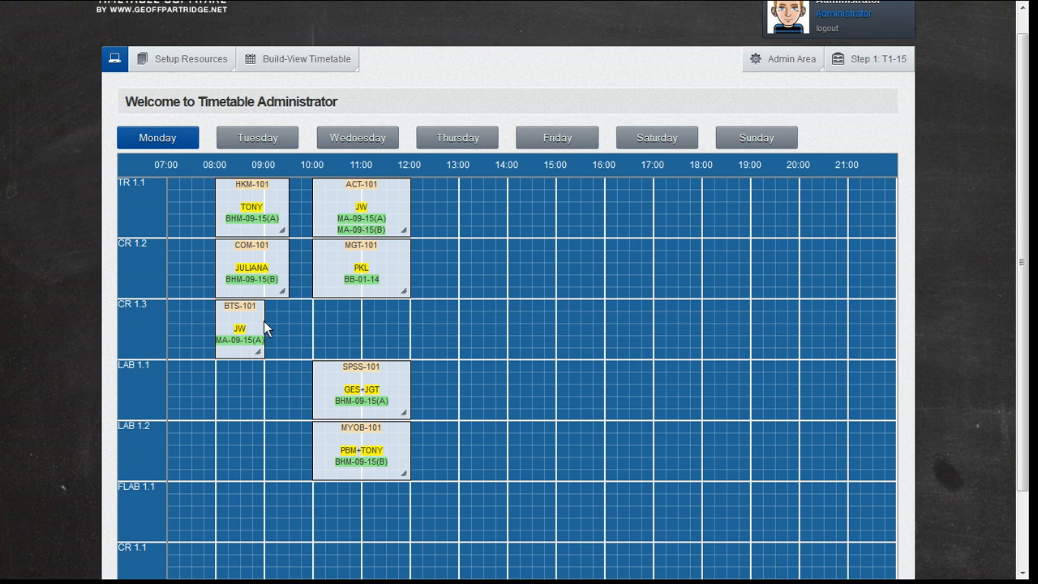
Extend the BTS-101 block in CR 1.3 to end at 10:00, and move it to TR 1.1 at 13:00
{"action": "left_click_drag", "start_coordinate": [264, 321], "coordinate": [311, 323]}
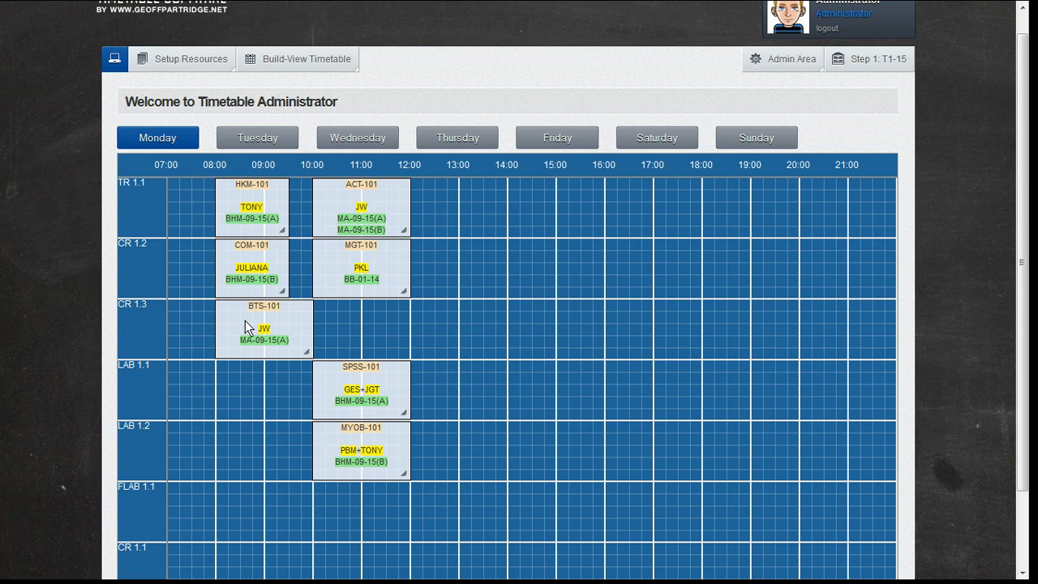
{"action": "left_click_drag", "start_coordinate": [245, 320], "coordinate": [487, 208]}
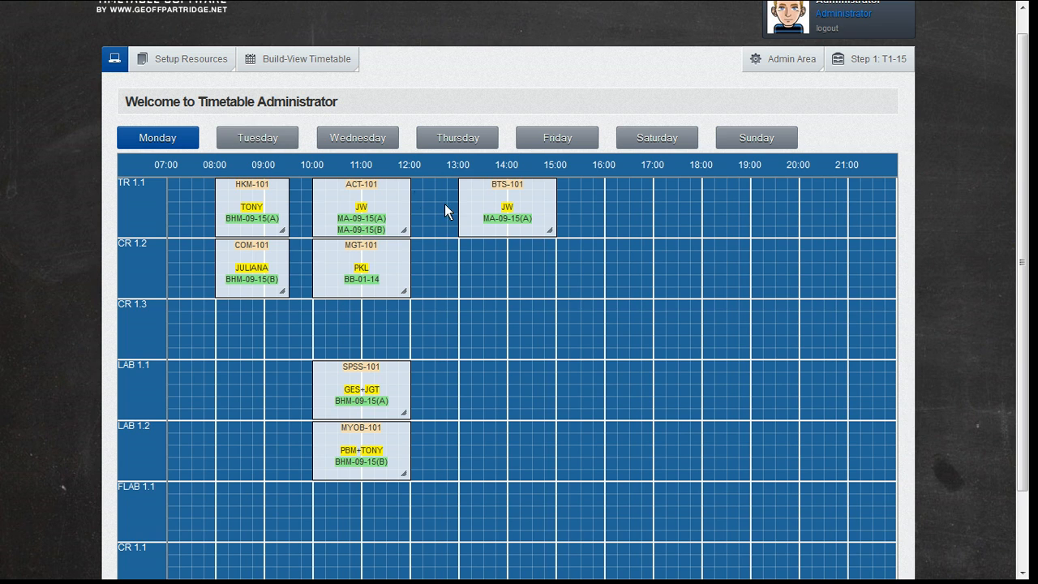
Delete the BTS-101 class from TR 1.1 on Monday
{"action": "double_click", "coordinate": [538, 214]}
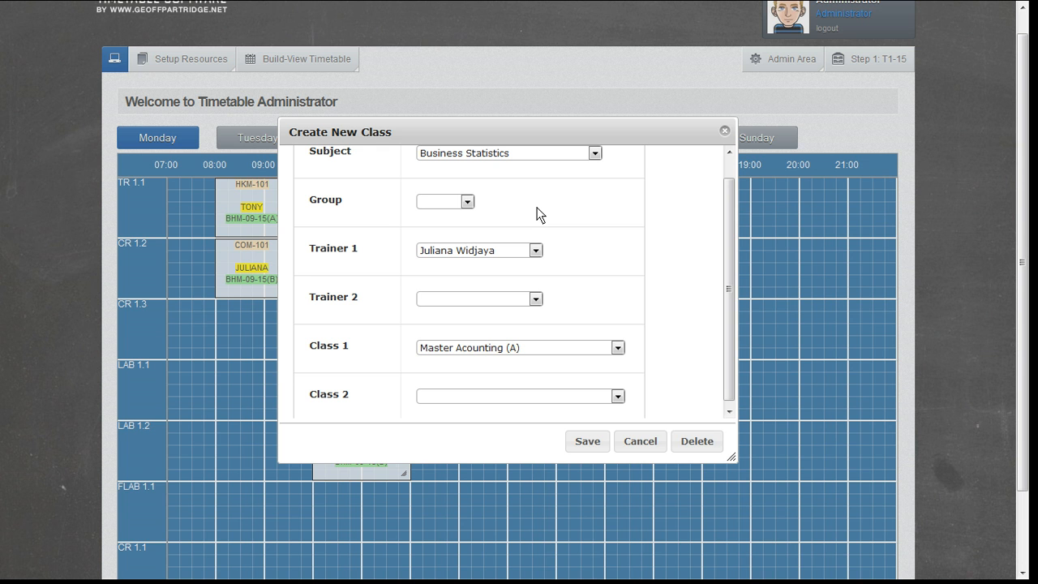
{"action": "left_click", "coordinate": [696, 442]}
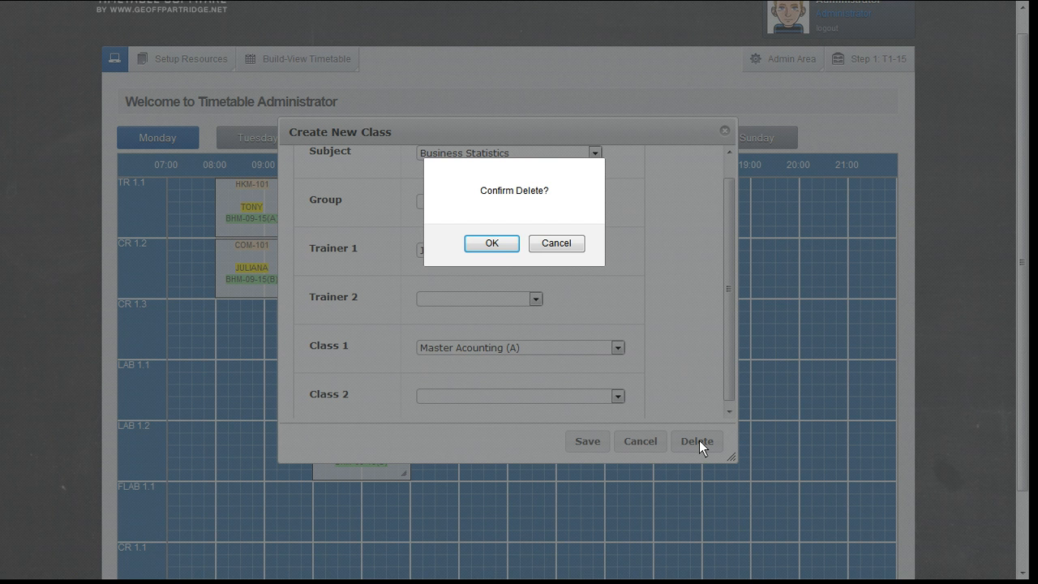
{"action": "left_click", "coordinate": [480, 242]}
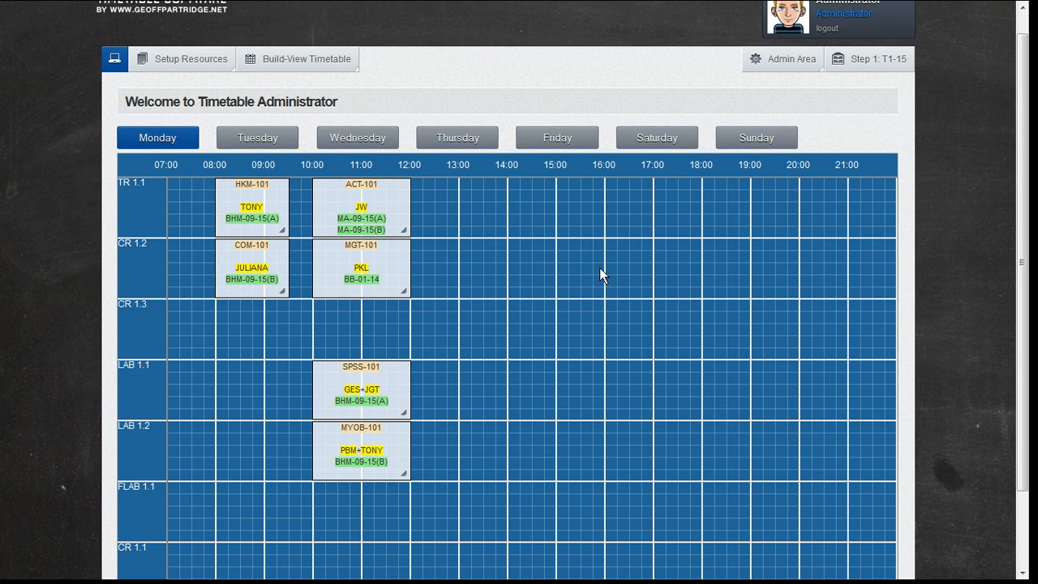
View the details of the ACT-101 class in TR 1.1, and close them without changes
{"action": "mouse_move", "coordinate": [794, 62]}
{"action": "double_click", "coordinate": [390, 208]}
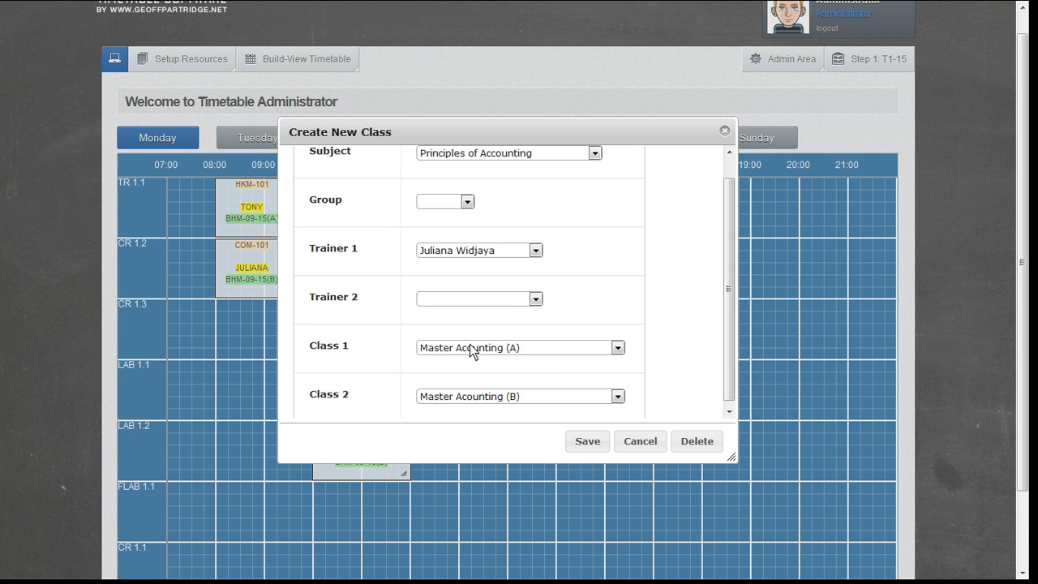
{"action": "left_click", "coordinate": [638, 446]}
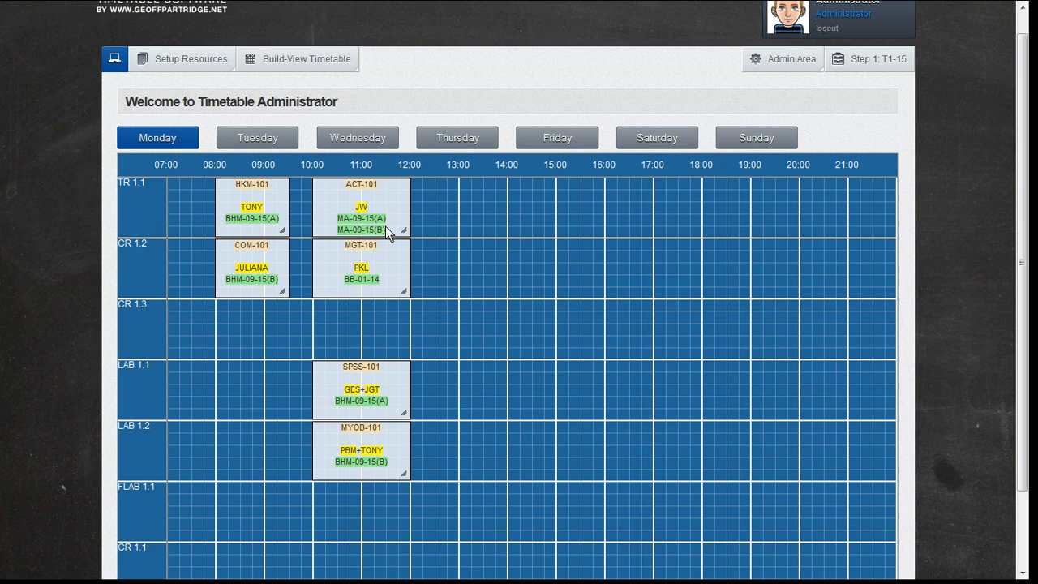
View the class timetables for Master Acounting (A) [MA-09-15(A)] and Master Acounting (B) [MA-09-15(B)] in the class timetable tab
{"action": "mouse_move", "coordinate": [329, 7]}
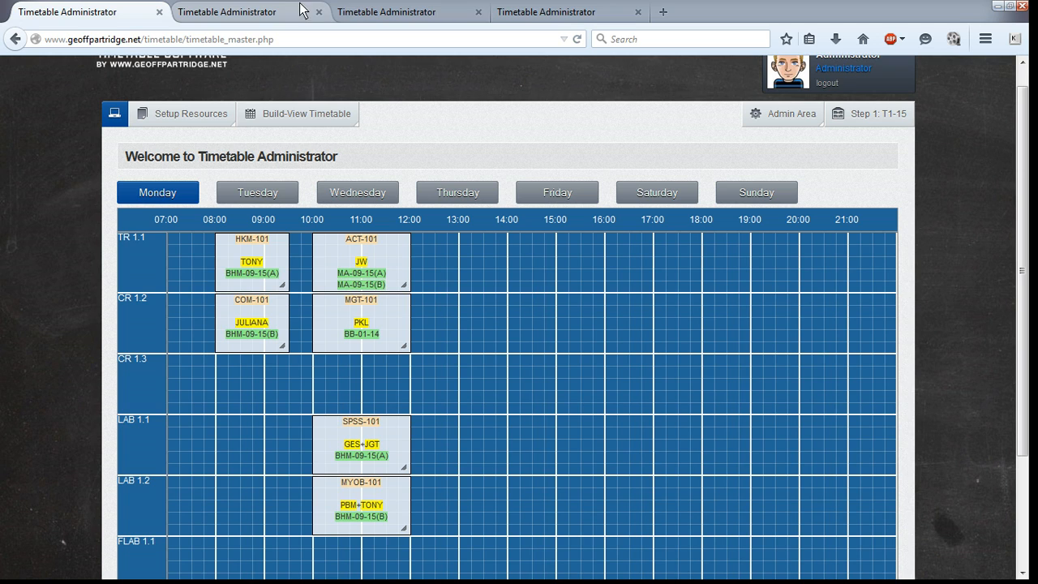
{"action": "left_click", "coordinate": [270, 12]}
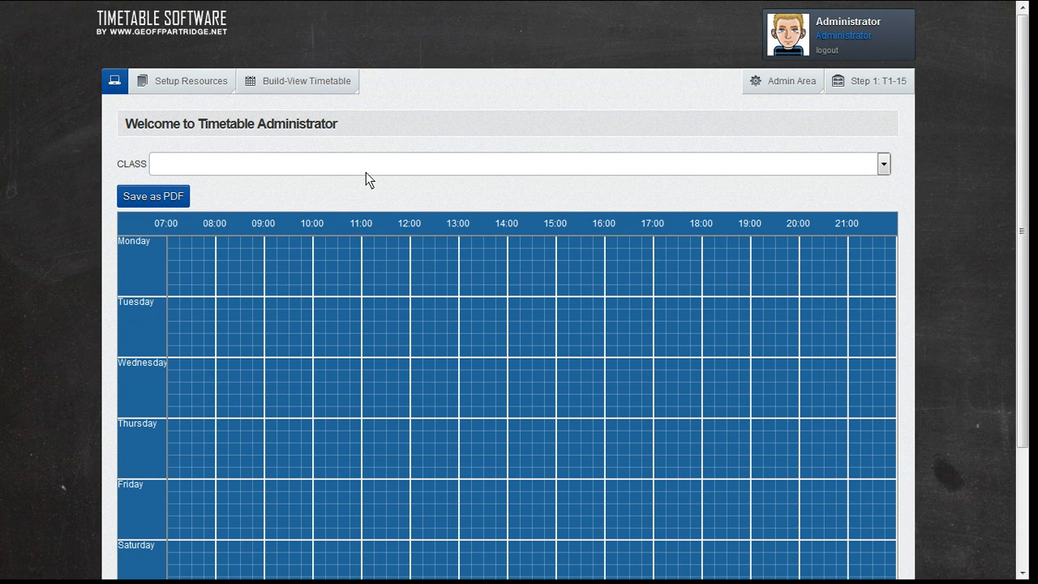
{"action": "left_click", "coordinate": [357, 168]}
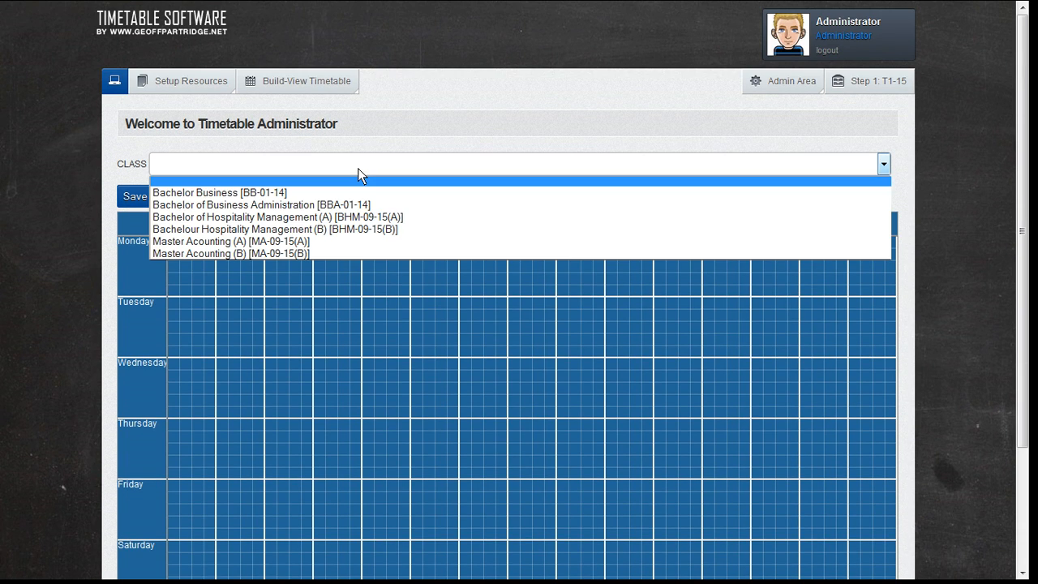
{"action": "left_click", "coordinate": [330, 241]}
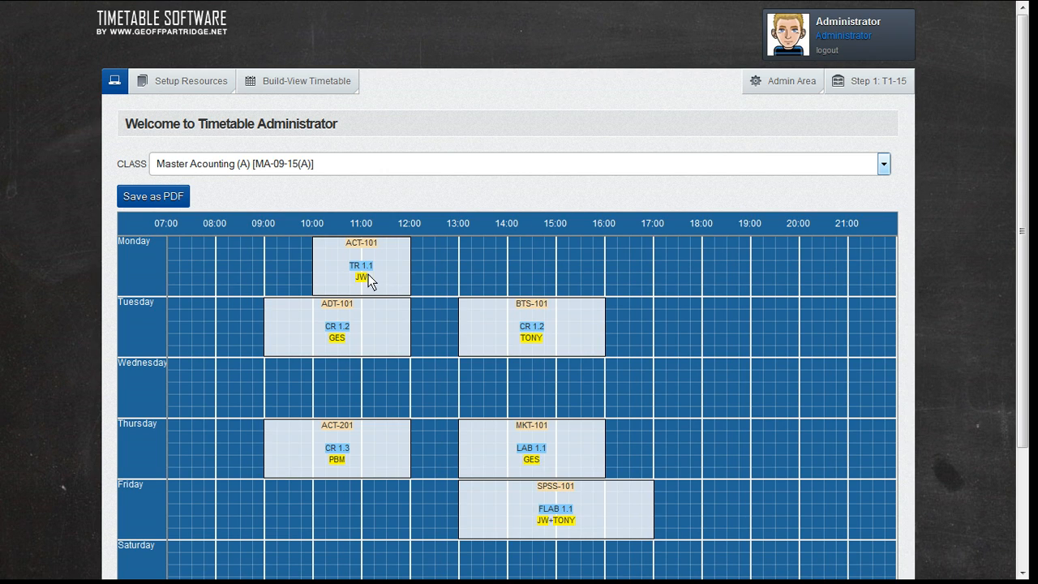
{"action": "left_click", "coordinate": [369, 162]}
{"action": "left_click", "coordinate": [327, 250]}
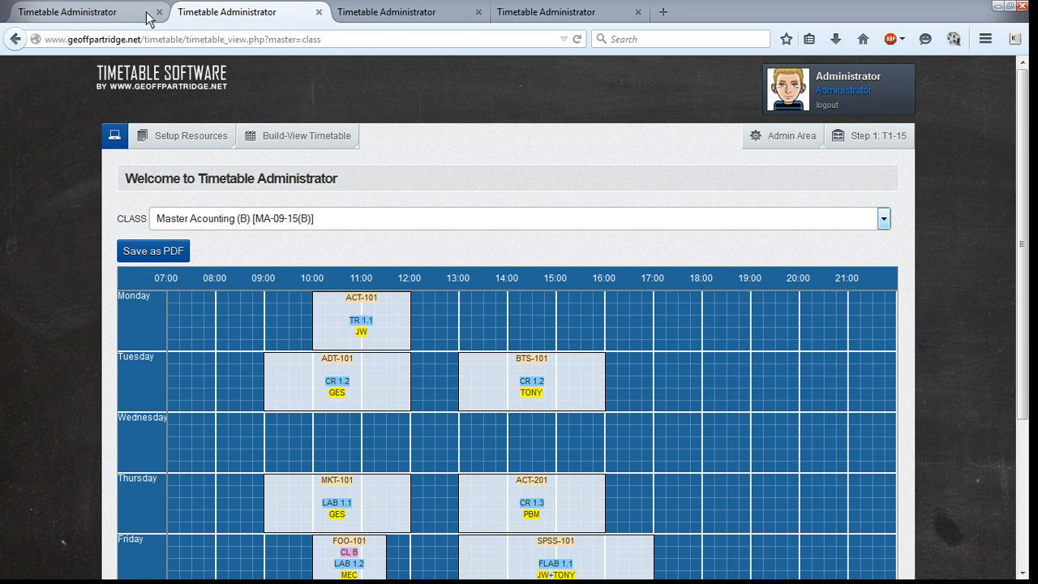
View the individual trainer timetables of both trainers assigned to Monday's MYOB-101 class in LAB 1.2, checking the one coded PBM last
{"action": "left_click", "coordinate": [136, 16]}
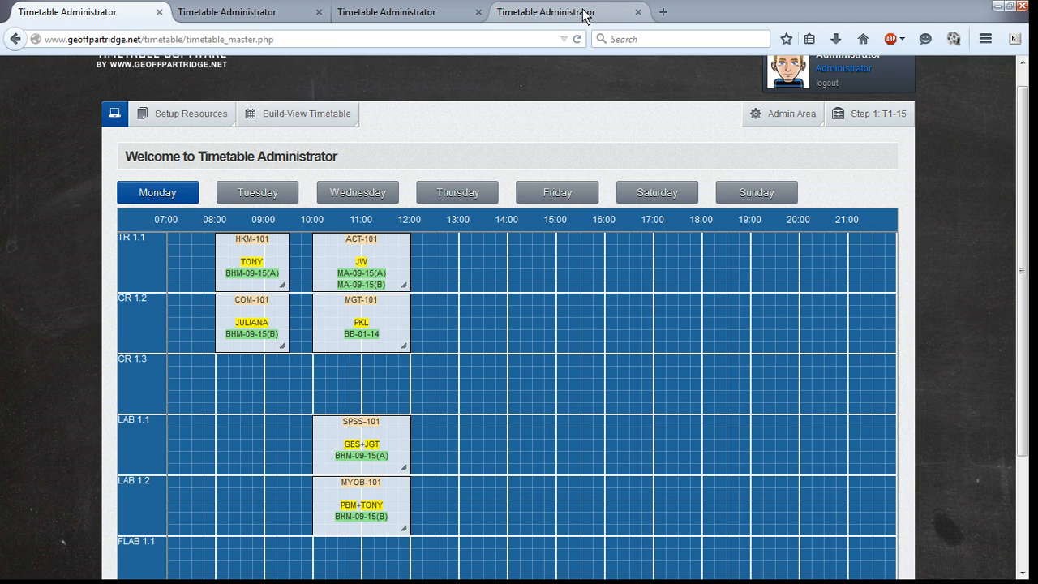
{"action": "left_click", "coordinate": [584, 0]}
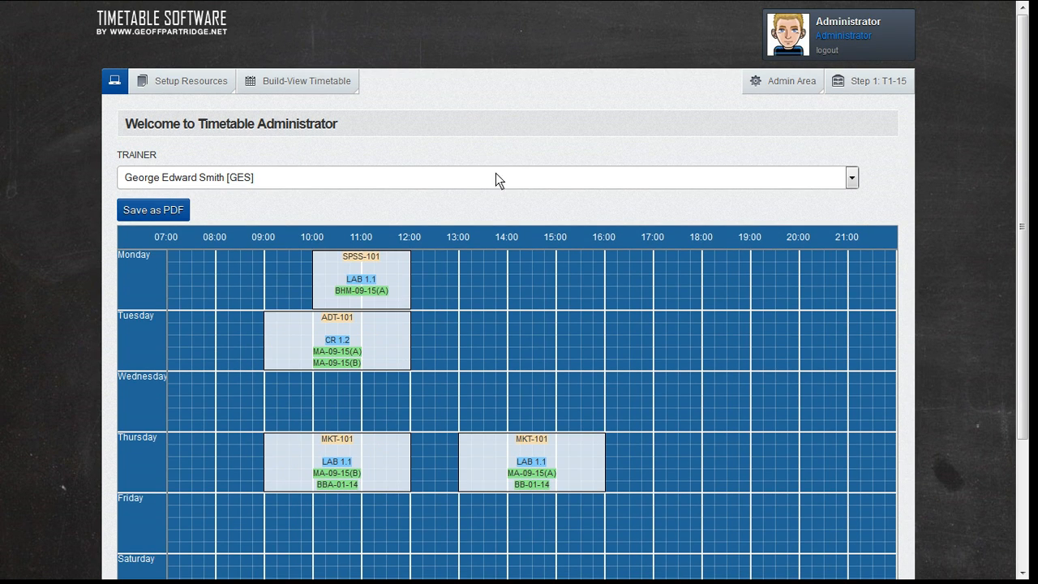
{"action": "left_click", "coordinate": [496, 172]}
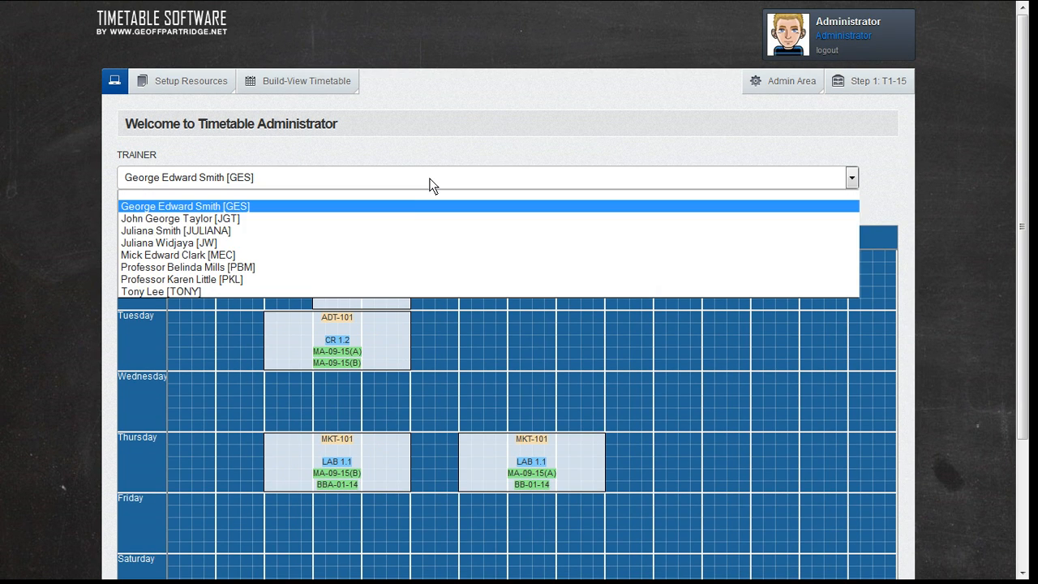
{"action": "left_click", "coordinate": [382, 292]}
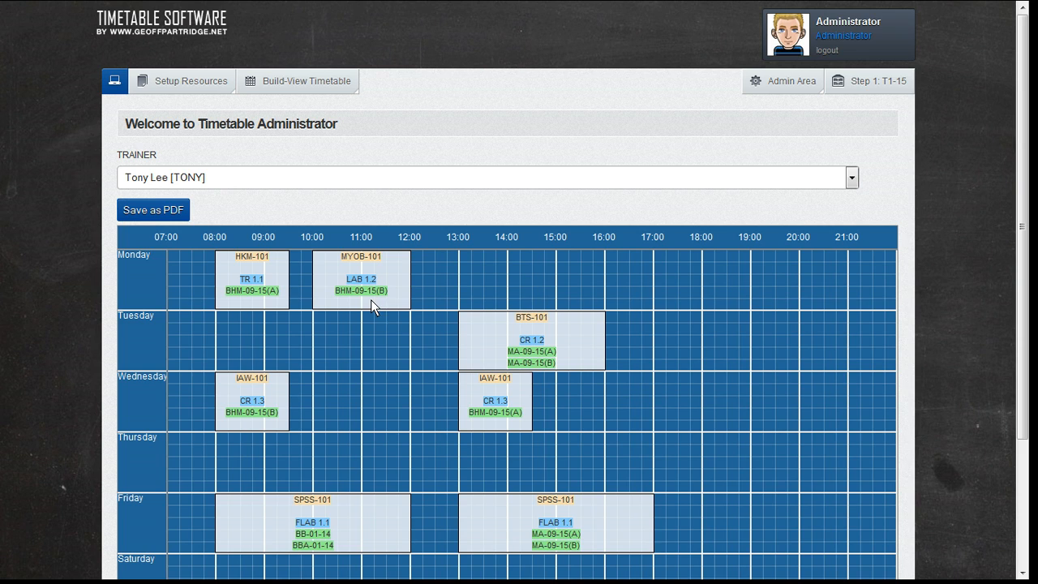
{"action": "left_click", "coordinate": [358, 179]}
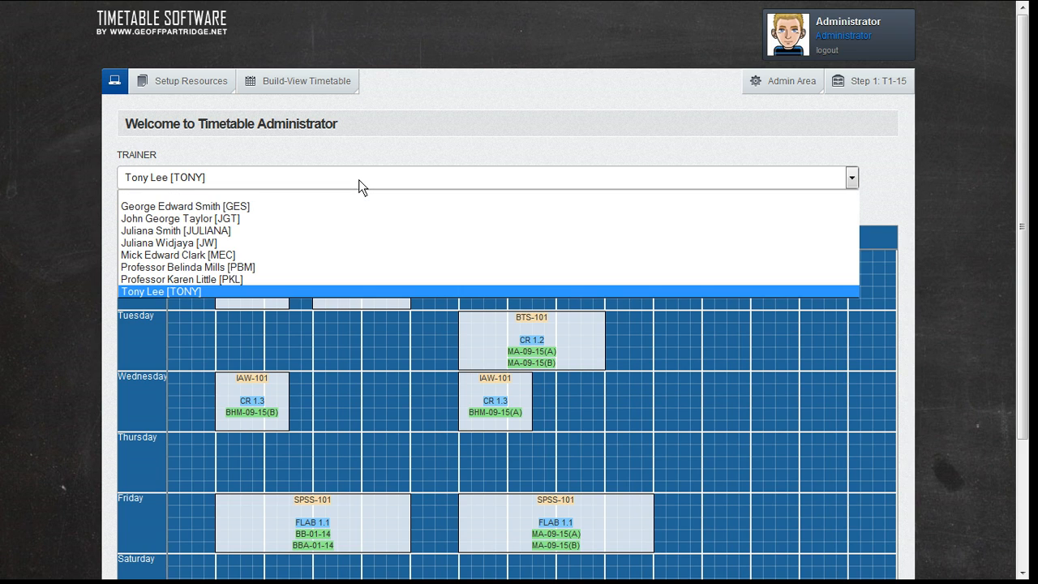
{"action": "left_click", "coordinate": [300, 267]}
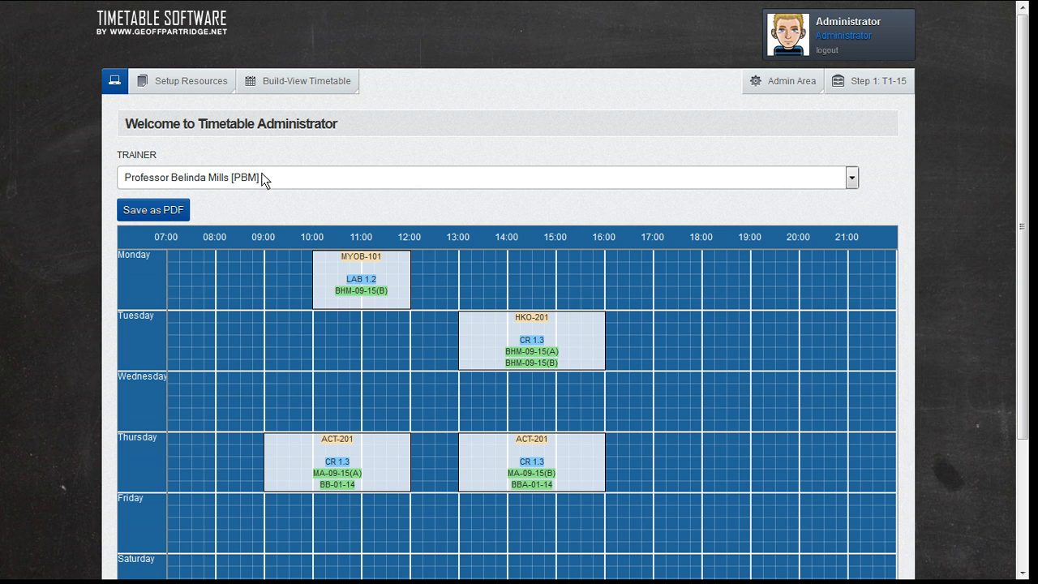
{"action": "left_click", "coordinate": [235, 180]}
{"action": "key", "text": "F11"}
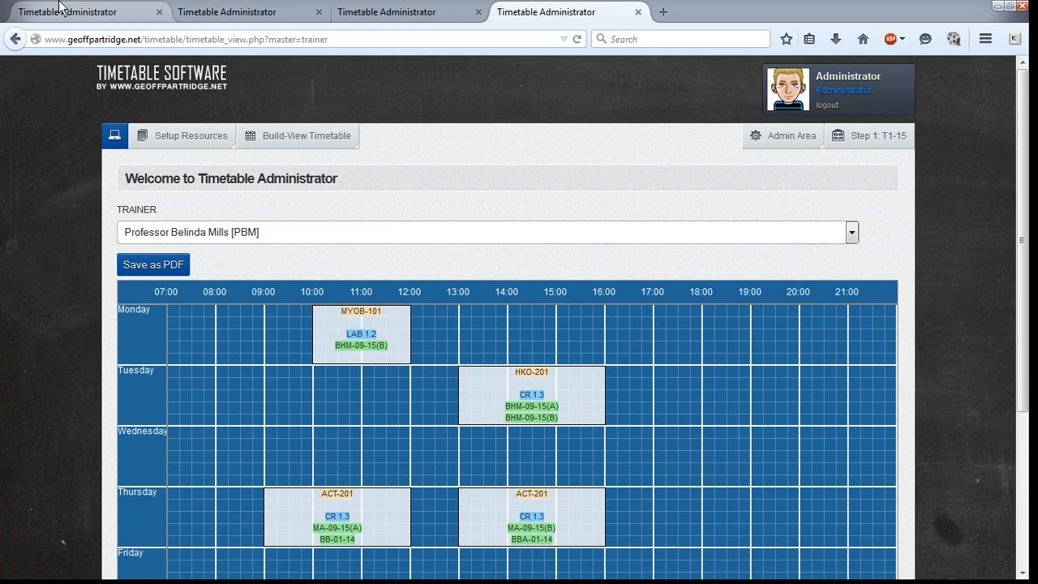
Return to the master timetable, look over Monday's room schedule, and display Friday's schedule
{"action": "left_click", "coordinate": [59, 10]}
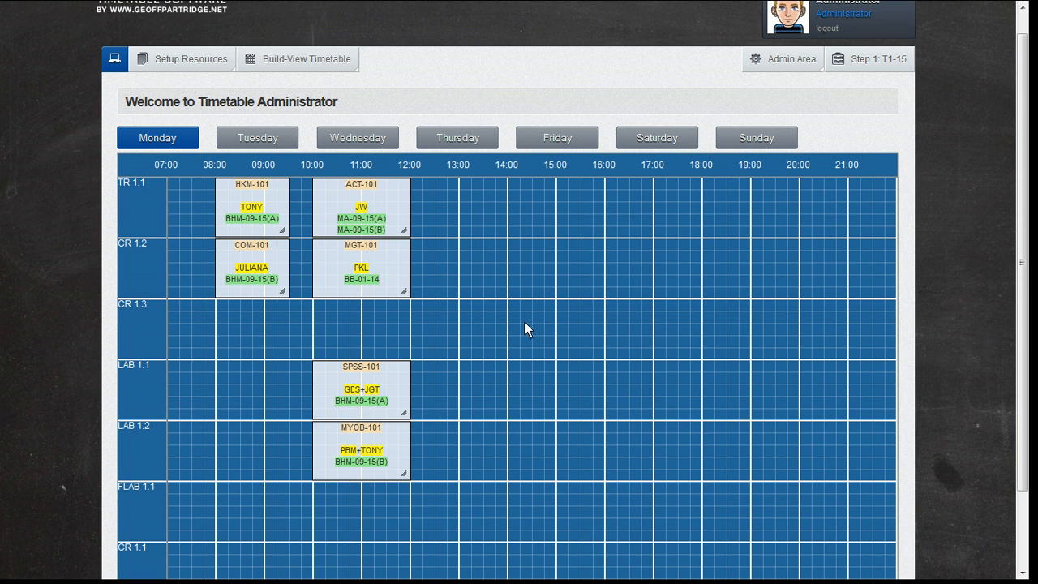
{"action": "scroll", "coordinate": [525, 325], "scroll_direction": "down", "scroll_amount": 2}
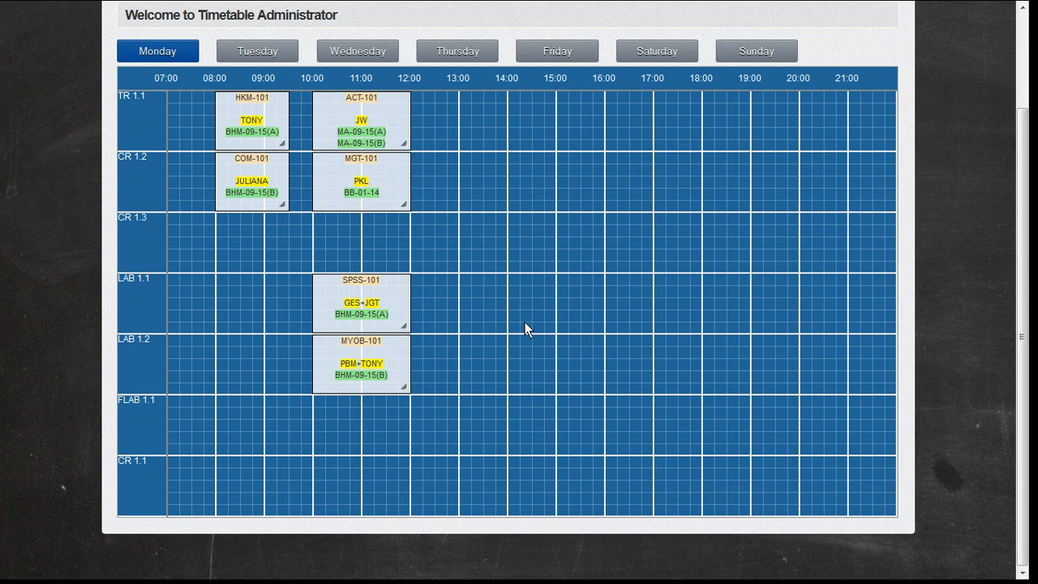
{"action": "scroll", "coordinate": [525, 325], "scroll_direction": "up", "scroll_amount": 2}
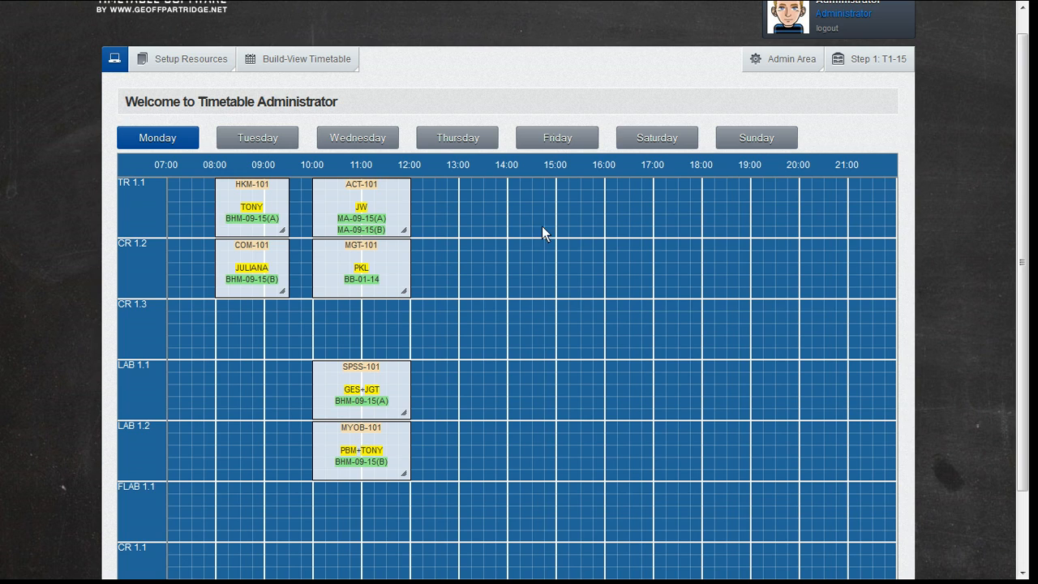
{"action": "left_click", "coordinate": [557, 139]}
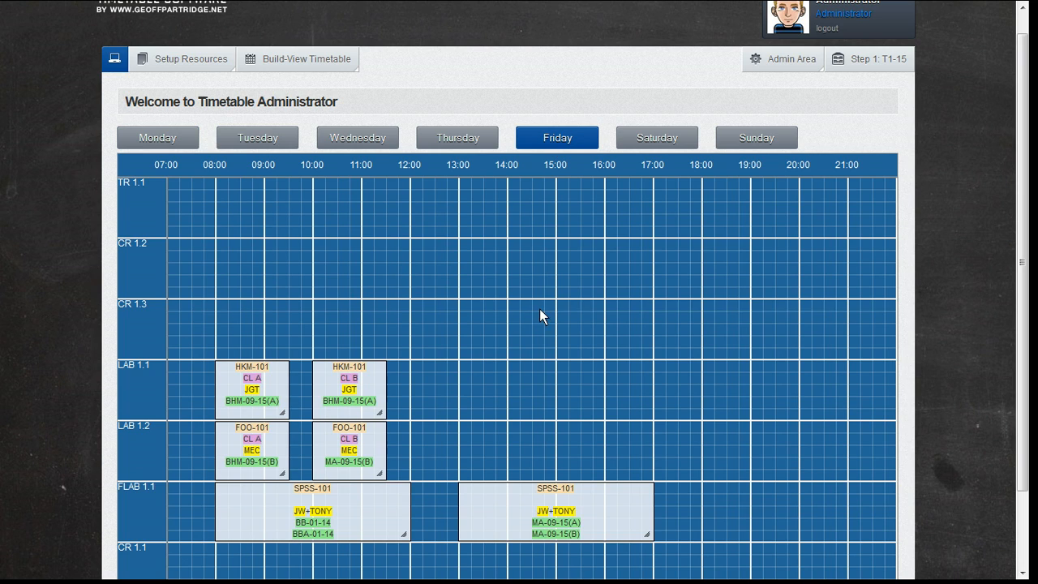